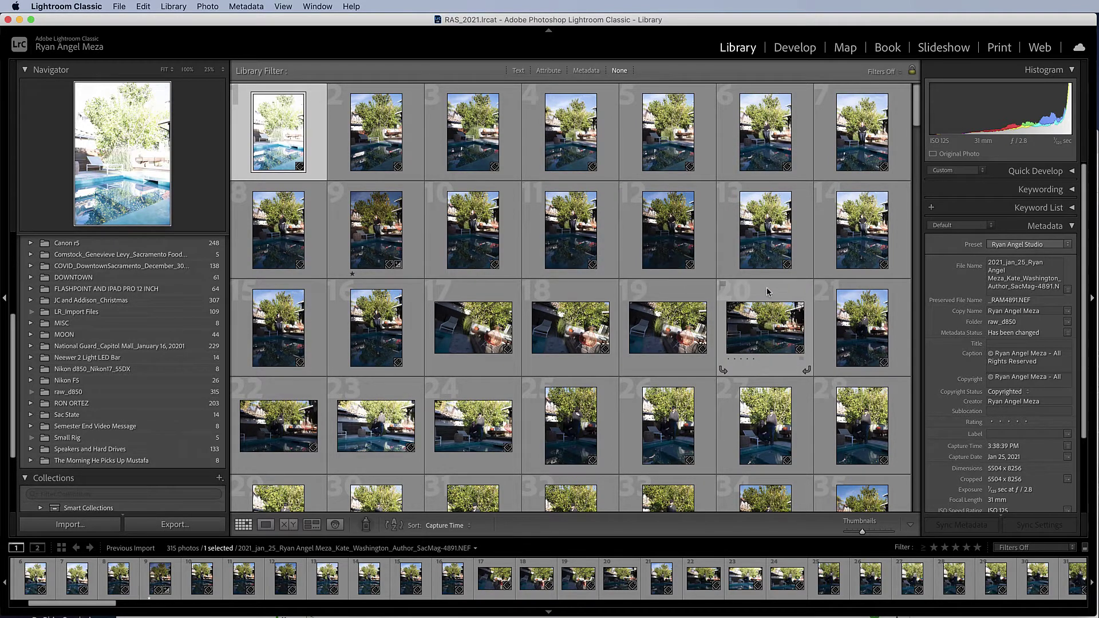
- Collapse the Folders and Metadata sections of the Library workspace, leaving Quick Develop collapsed
{"action": "scroll", "coordinate": [145, 383], "scroll_direction": "up", "scroll_amount": 5}
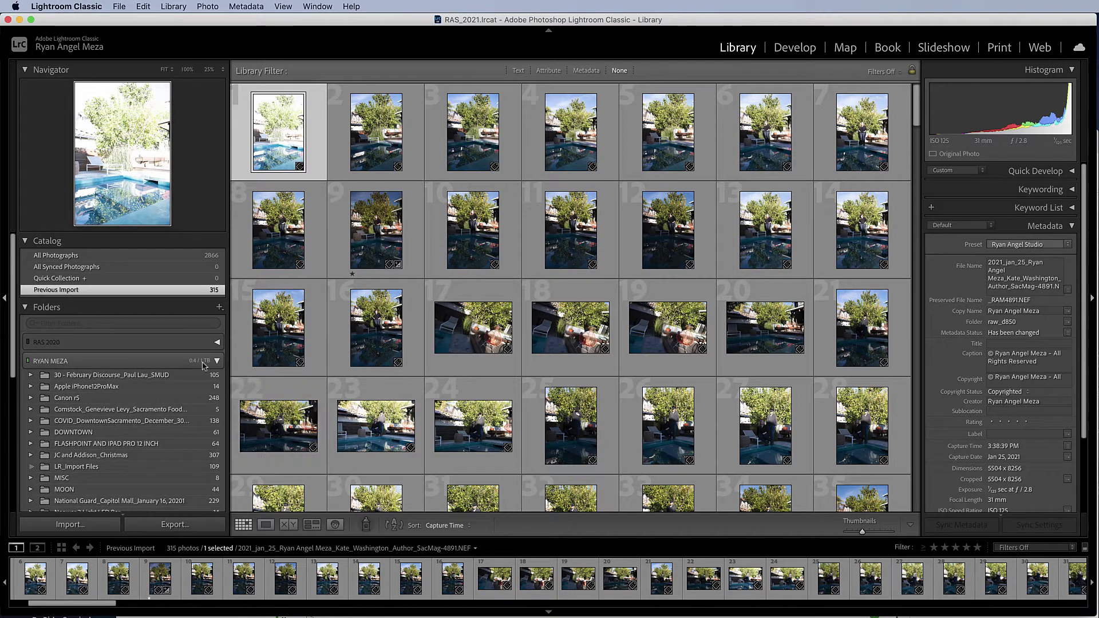
{"action": "left_click", "coordinate": [25, 309]}
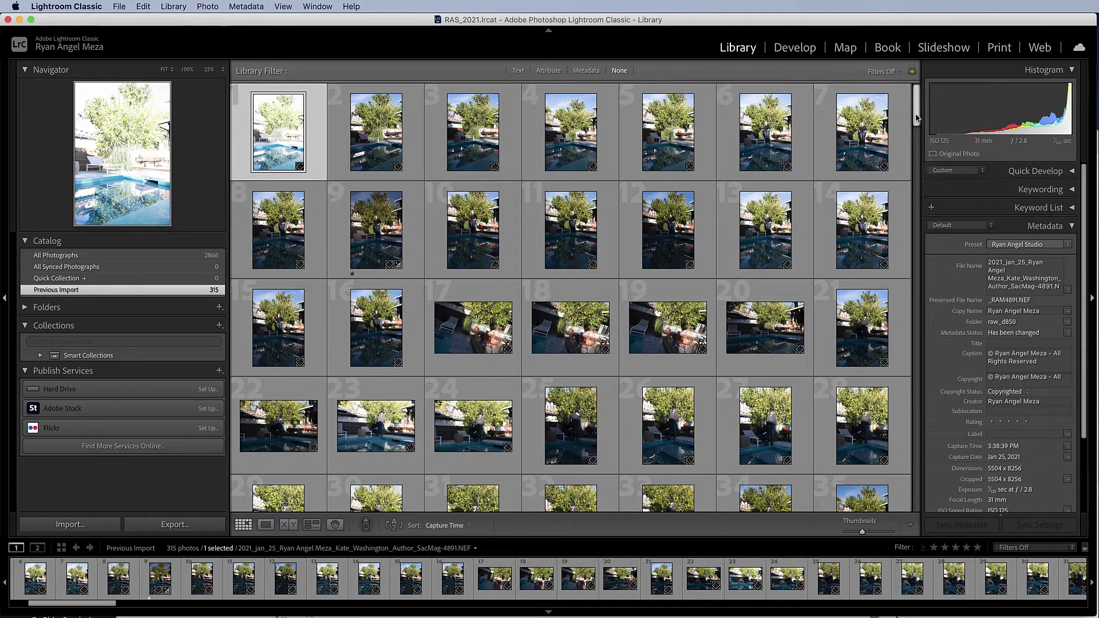
{"action": "mouse_move", "coordinate": [916, 119]}
{"action": "left_mouse_down"}
{"action": "mouse_move", "coordinate": [914, 168]}
{"action": "mouse_move", "coordinate": [916, 118]}
{"action": "left_mouse_up"}
{"action": "left_click", "coordinate": [1067, 228]}
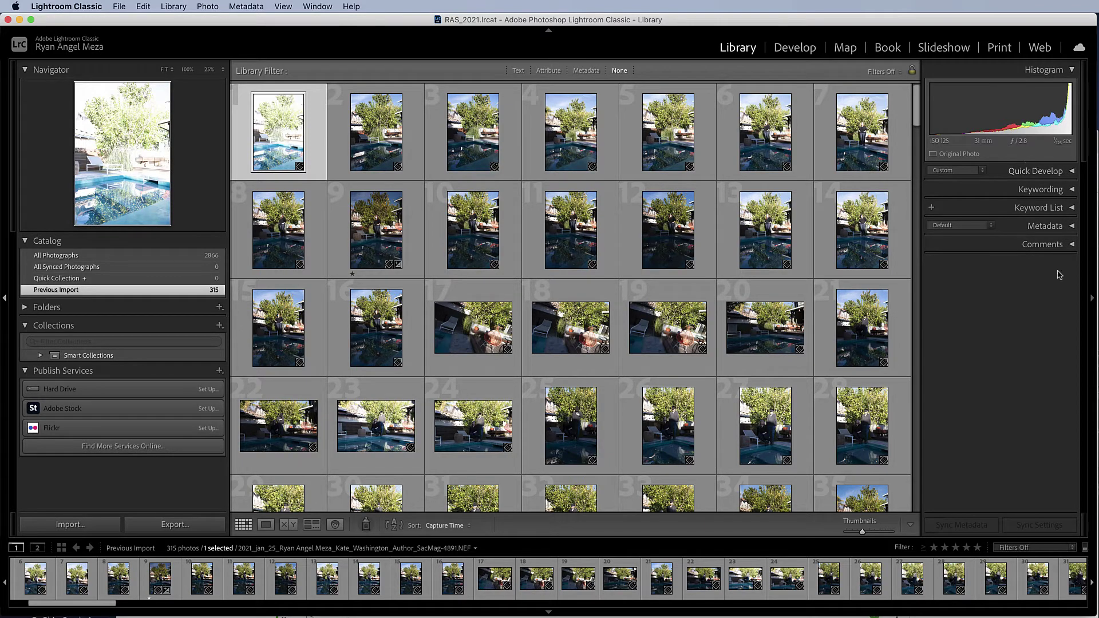
{"action": "left_click", "coordinate": [1071, 173]}
{"action": "left_click", "coordinate": [1071, 173]}
- Open photo 24, the landscape shot of the couple by the pool, in Develop and set Exposure to -2.10 and Whites to -48
{"action": "left_click", "coordinate": [506, 429]}
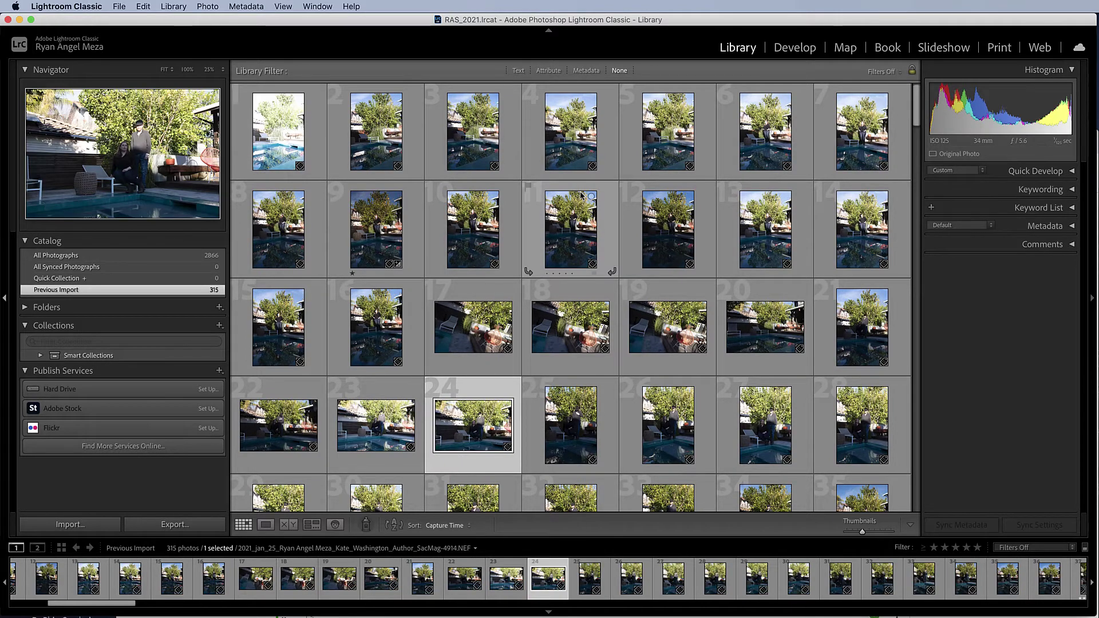
{"action": "key", "text": "e"}
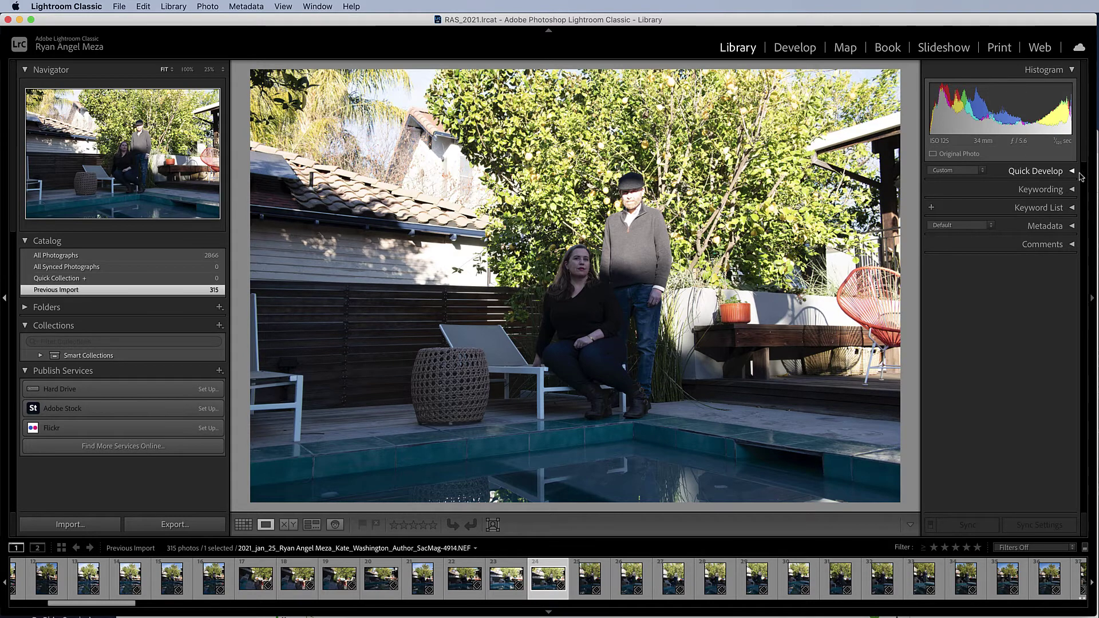
{"action": "left_click", "coordinate": [794, 47]}
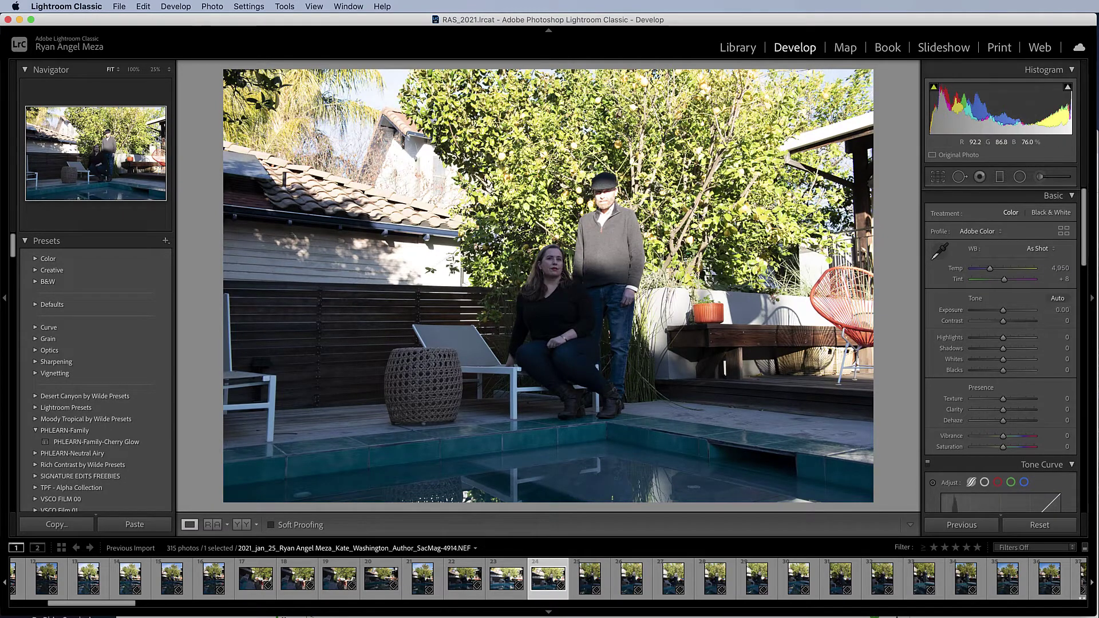
{"action": "left_click_drag", "start_coordinate": [1003, 312], "coordinate": [987, 313]}
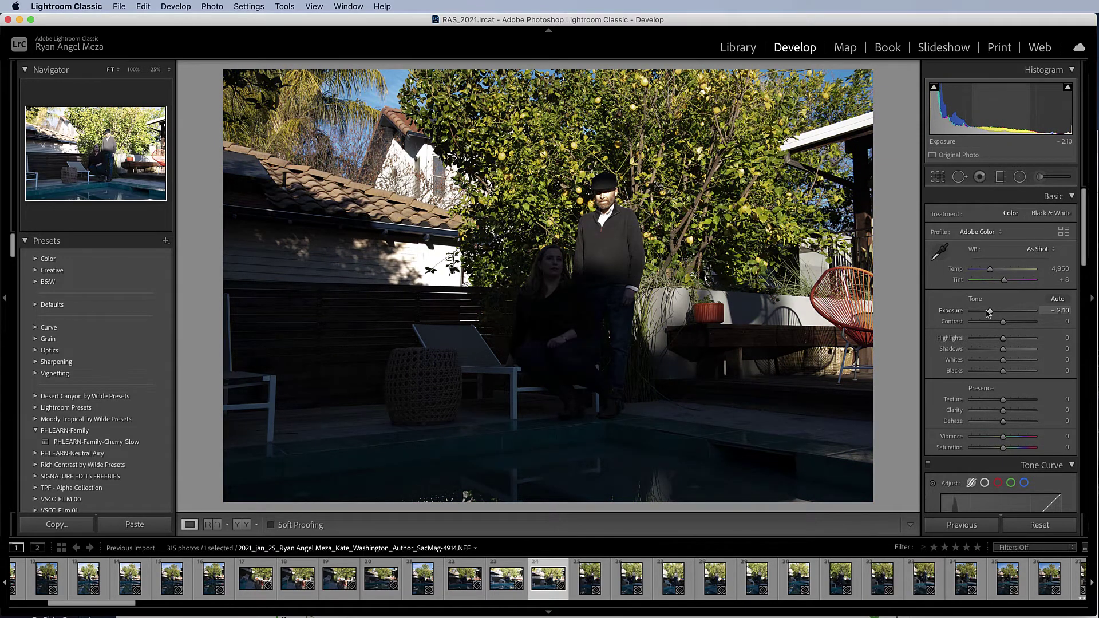
{"action": "left_click", "coordinate": [986, 363]}
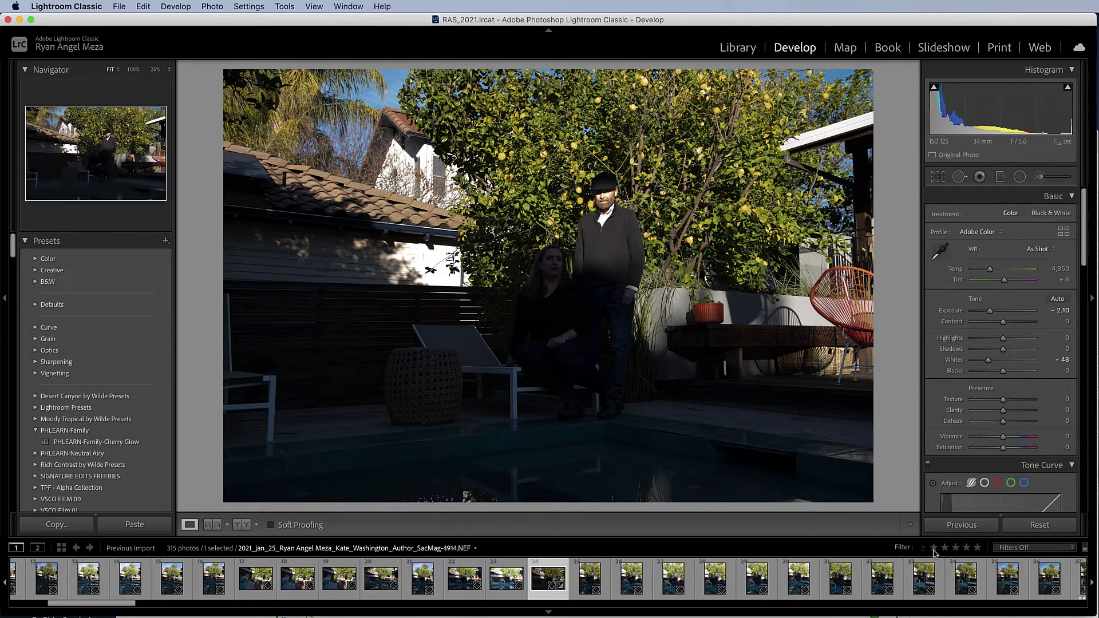
- Filter the filmstrip with the Rated preset and raise the threshold to three stars or higher
{"action": "key", "text": "super+l"}
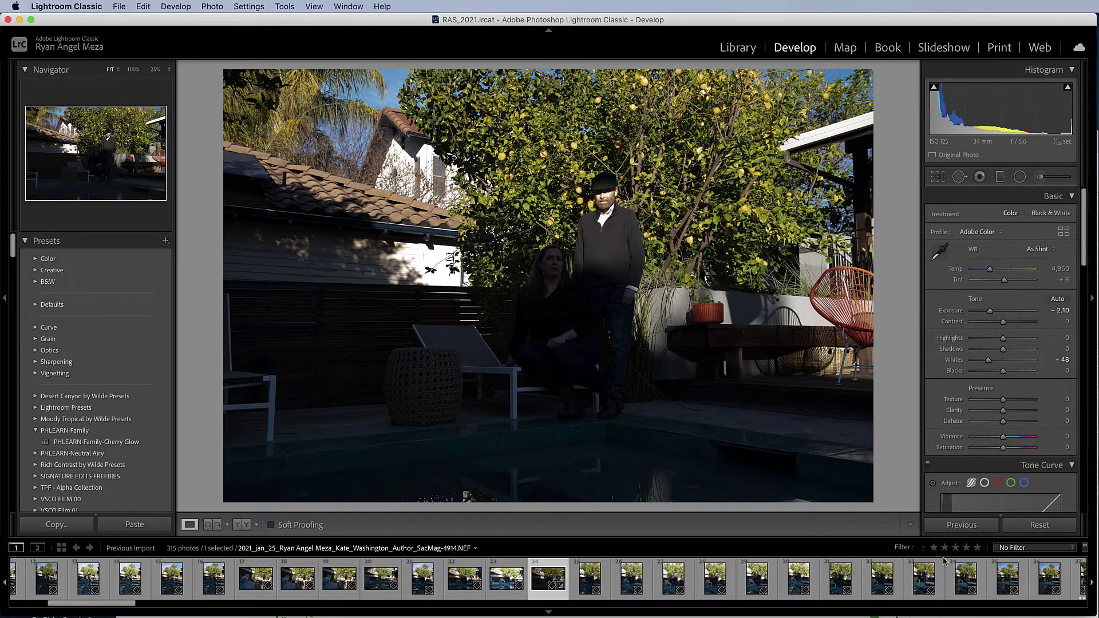
{"action": "left_click", "coordinate": [1024, 550]}
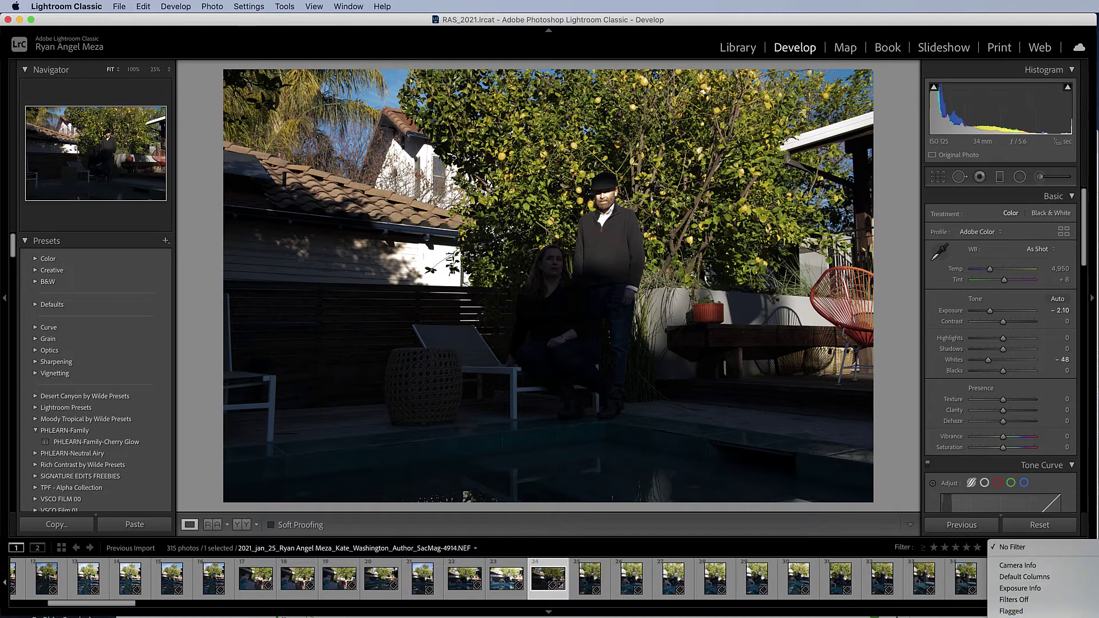
{"action": "left_click", "coordinate": [1024, 612]}
{"action": "left_click", "coordinate": [1025, 547]}
{"action": "left_click", "coordinate": [1019, 559]}
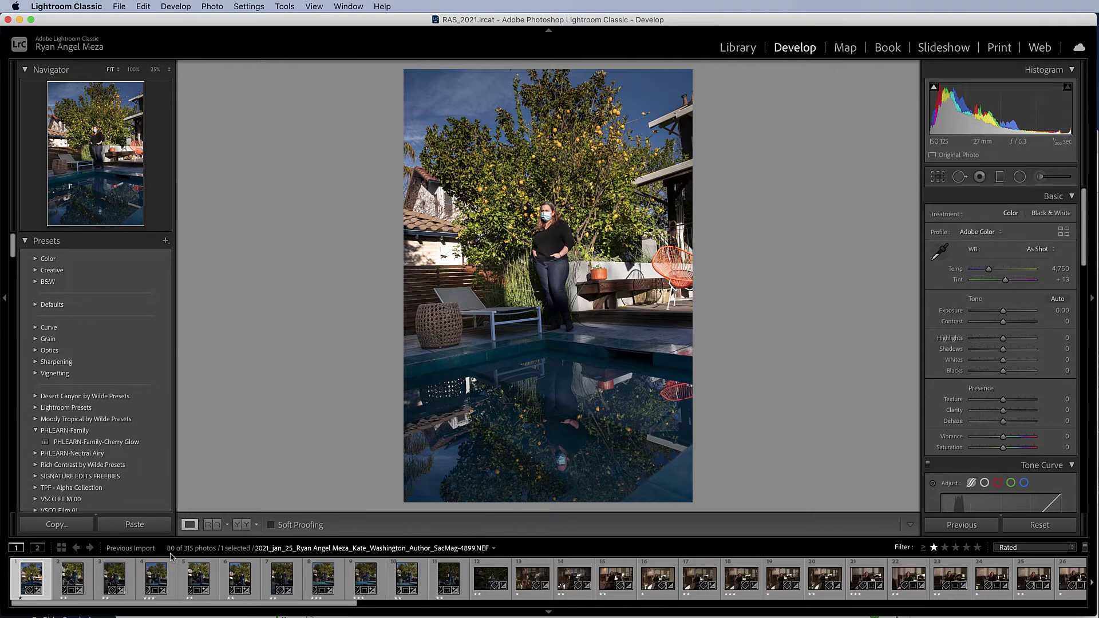
{"action": "left_click", "coordinate": [947, 549]}
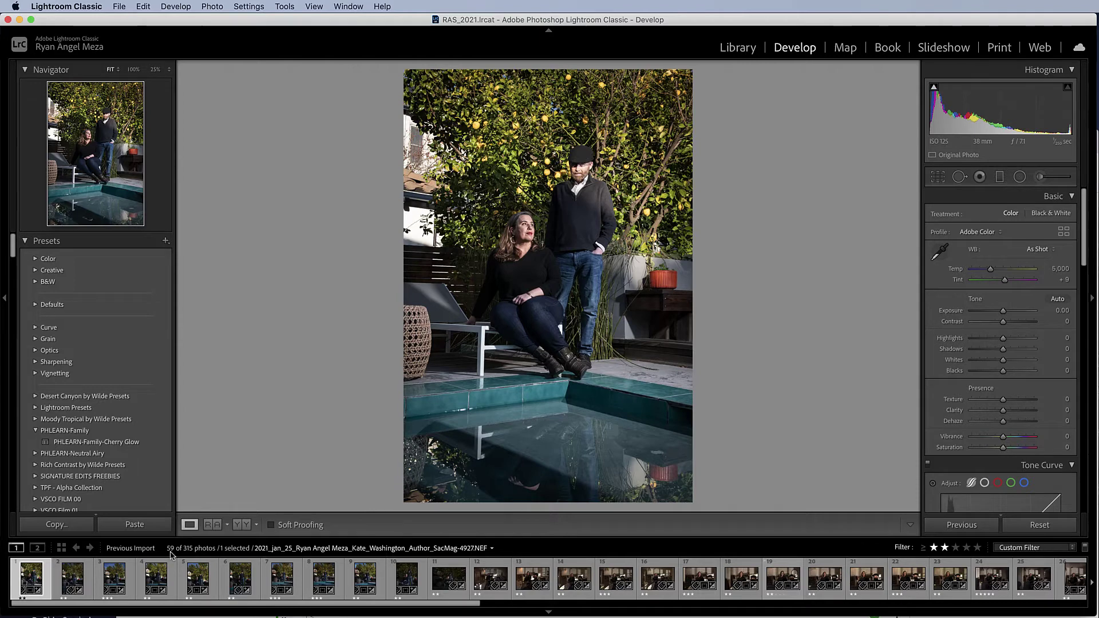
{"action": "left_click", "coordinate": [955, 548]}
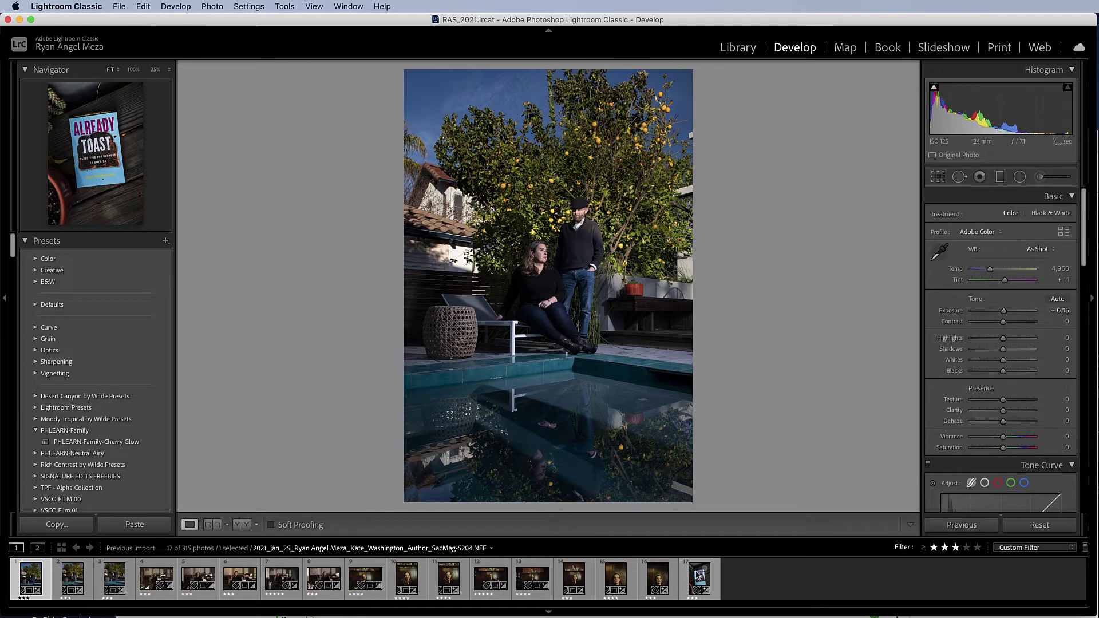
- Select all the filtered photos from first to last and return to the Library module
{"action": "left_click", "coordinate": [703, 573], "text": "shift"}
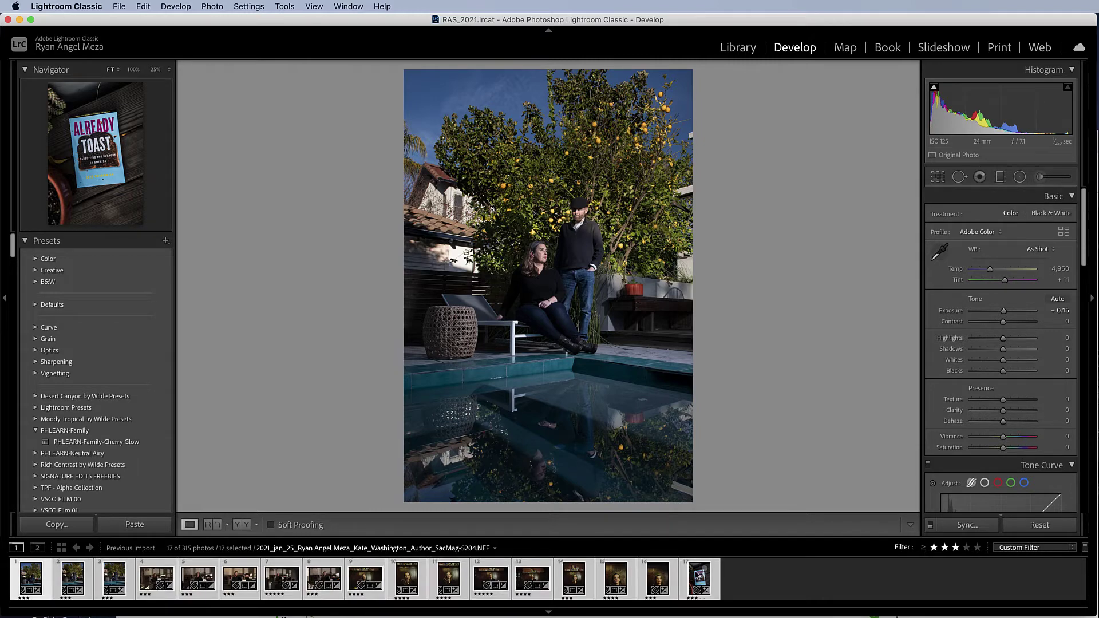
{"action": "left_click", "coordinate": [724, 48]}
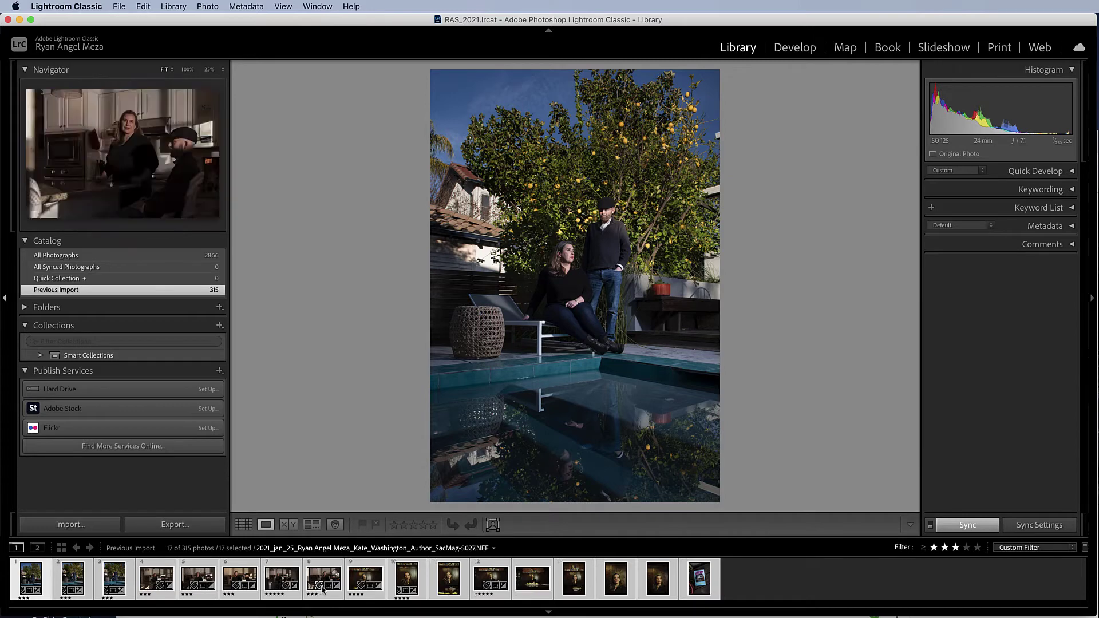
{"action": "right_click", "coordinate": [190, 577]}
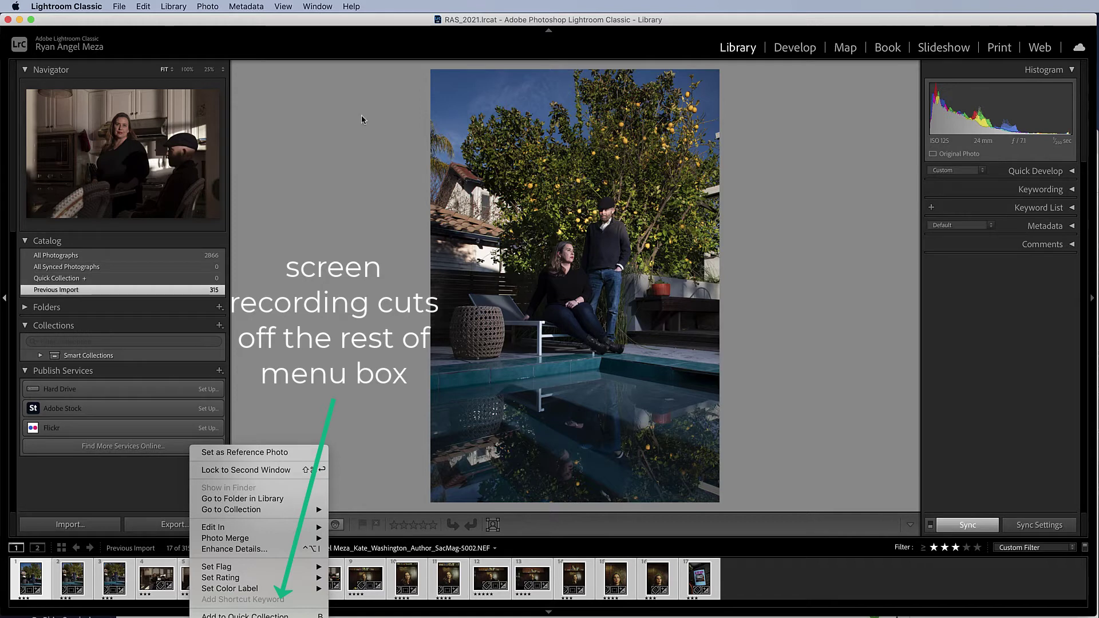
{"action": "left_click", "coordinate": [122, 16]}
{"action": "left_click", "coordinate": [120, 7]}
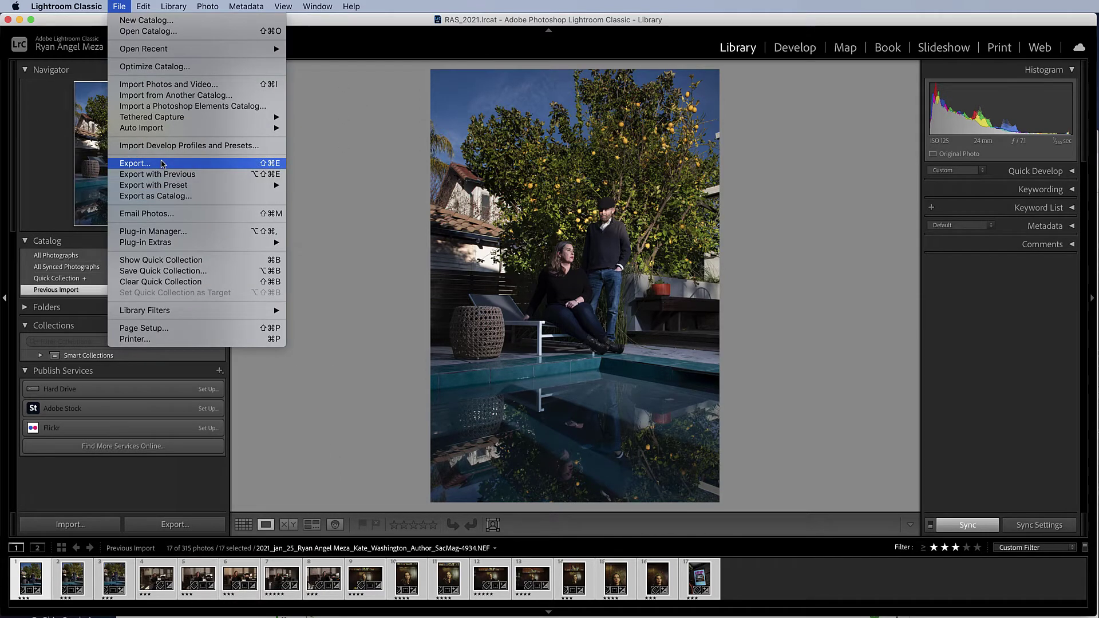
{"action": "left_click", "coordinate": [373, 27]}
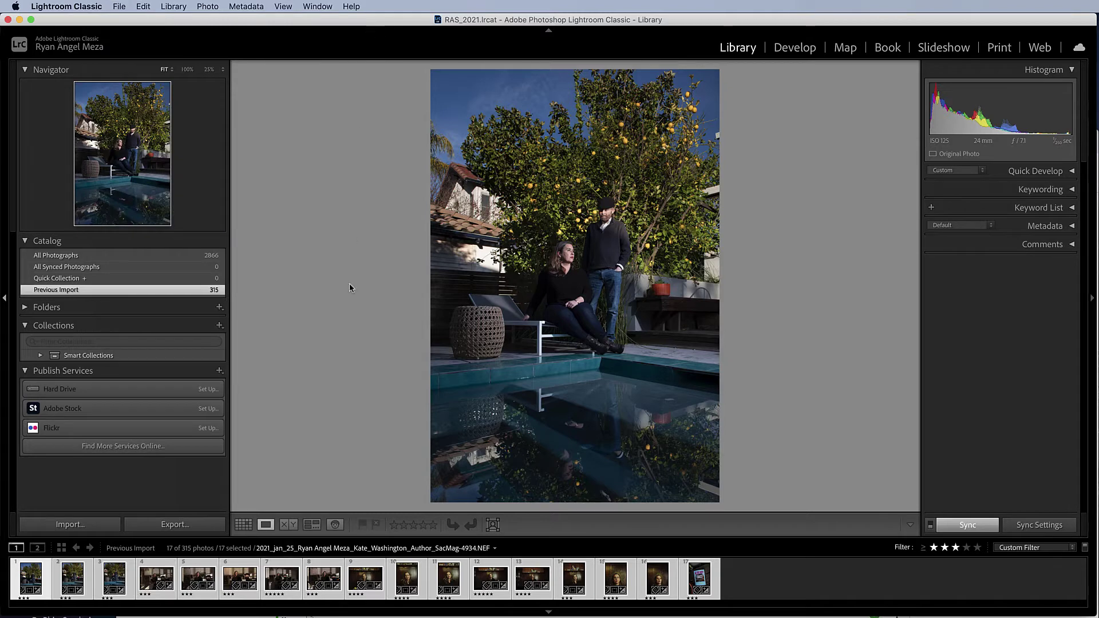
- Make the book cover photo the active one in the selection and open the Export dialog for all selected photos
{"action": "left_click", "coordinate": [699, 578]}
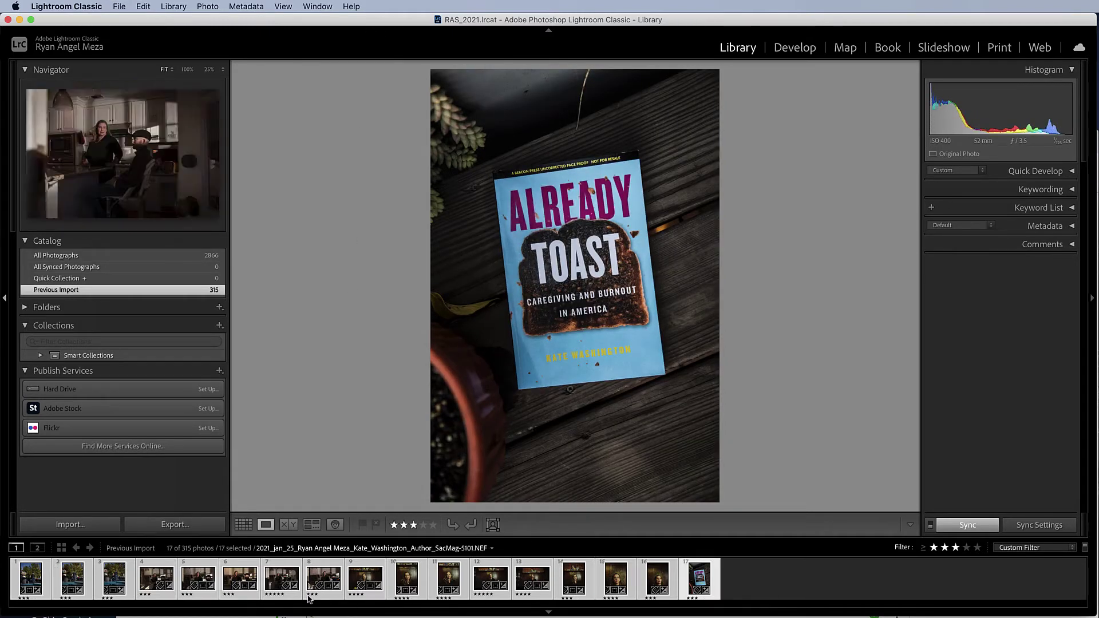
{"action": "right_click", "coordinate": [193, 574]}
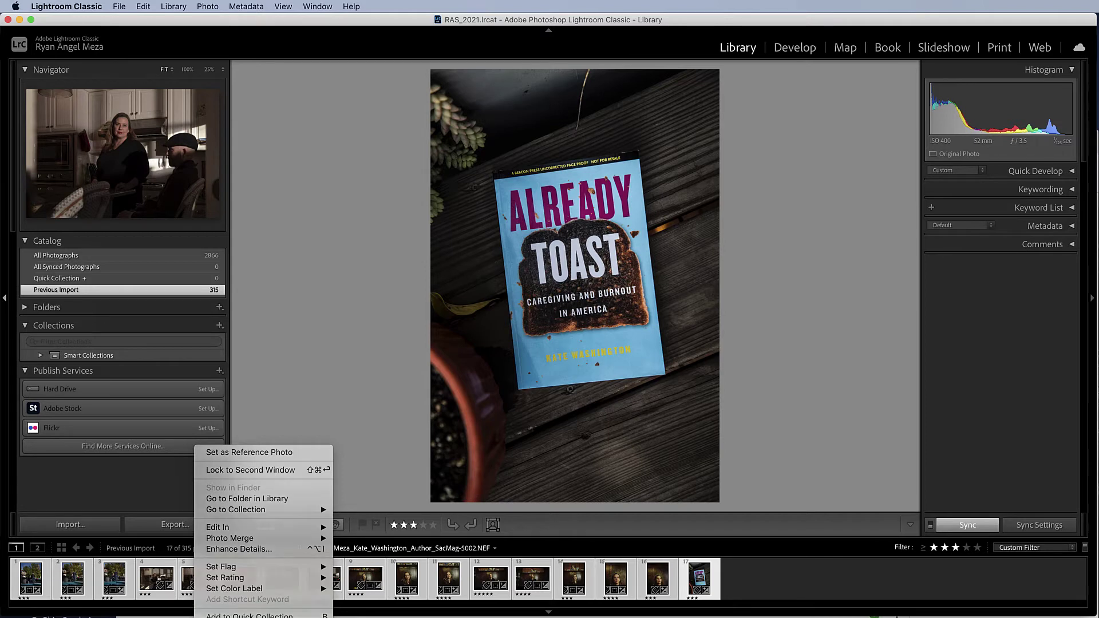
{"action": "key", "text": "super+shift+e"}
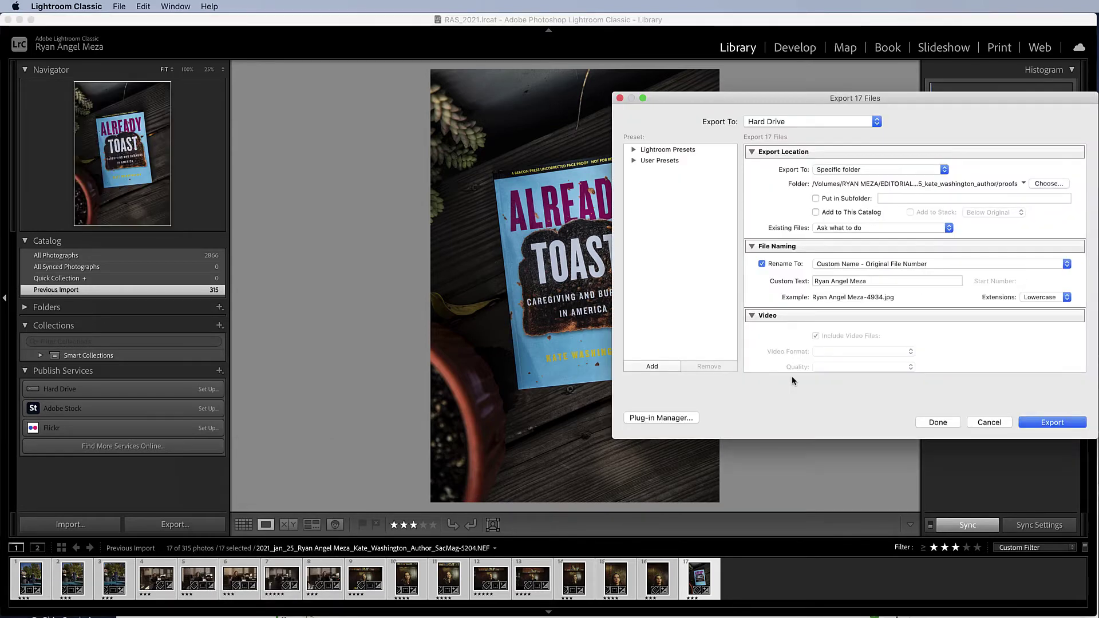
{"action": "left_click_drag", "start_coordinate": [934, 109], "coordinate": [716, 185]}
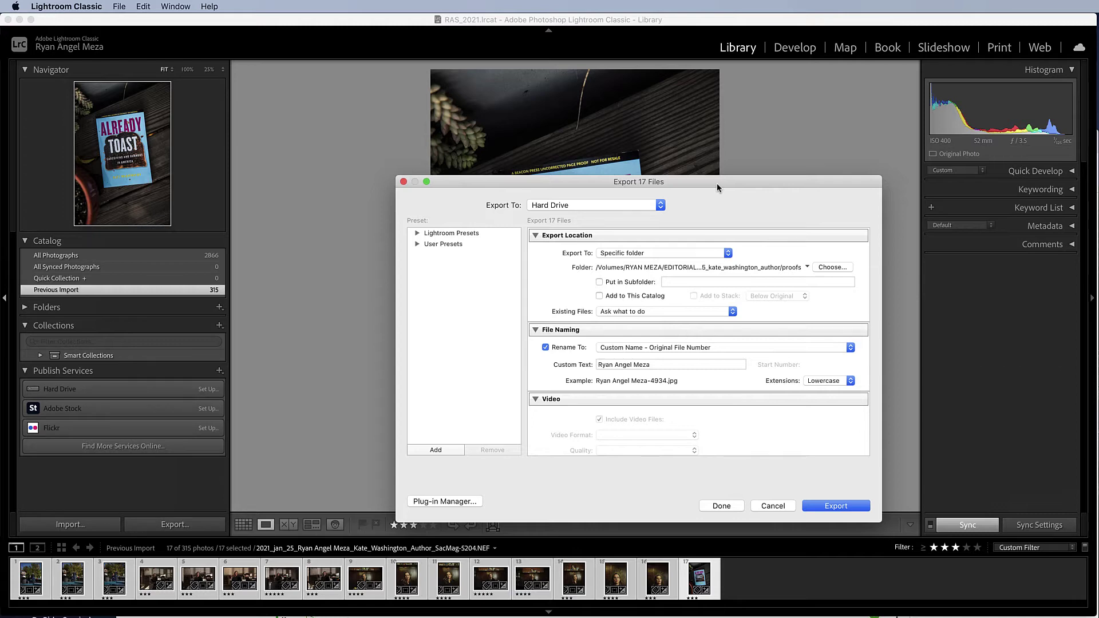
{"action": "scroll", "coordinate": [672, 234], "scroll_direction": "down", "scroll_amount": 1}
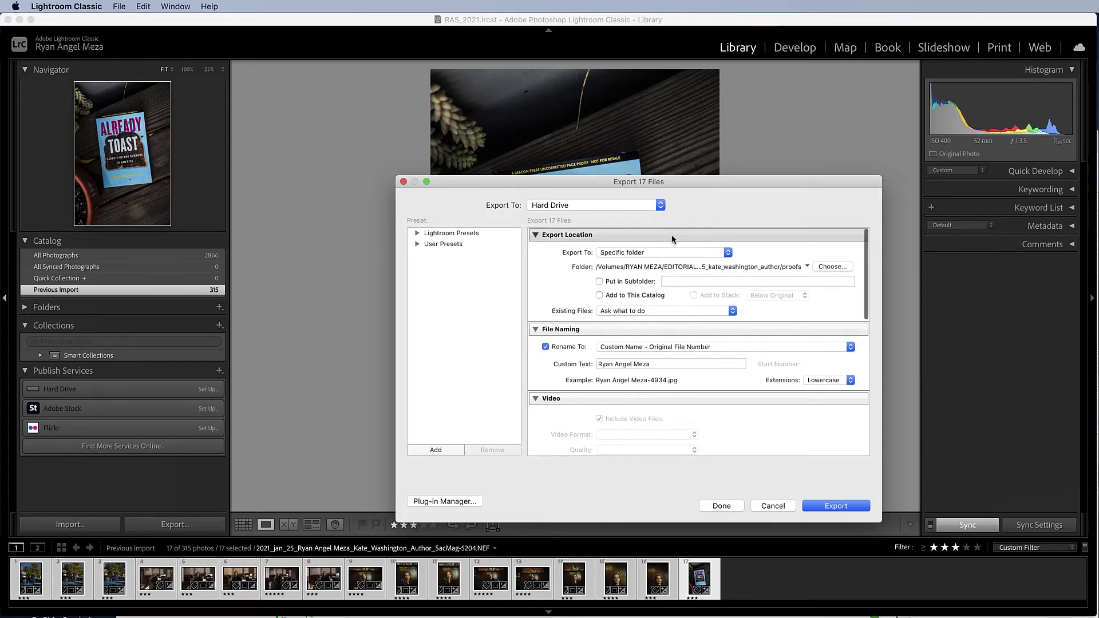
{"action": "scroll", "coordinate": [672, 237], "scroll_direction": "up", "scroll_amount": 1}
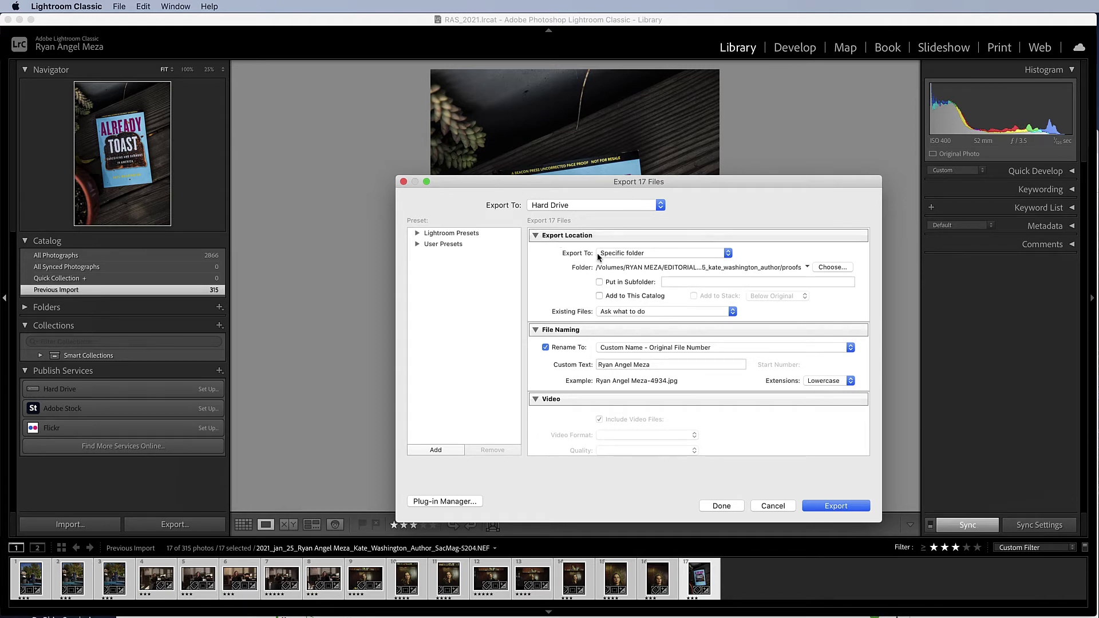
- Keep Specific folder as the export destination and browse from proofs up to its parent shoot folder
{"action": "left_click", "coordinate": [728, 254]}
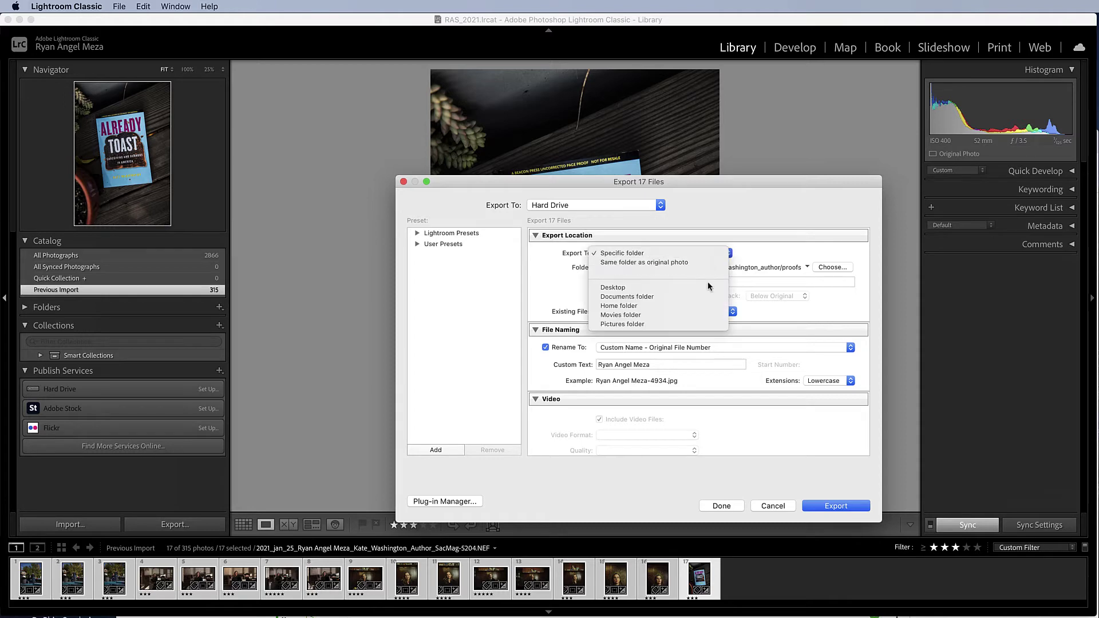
{"action": "left_click", "coordinate": [688, 252]}
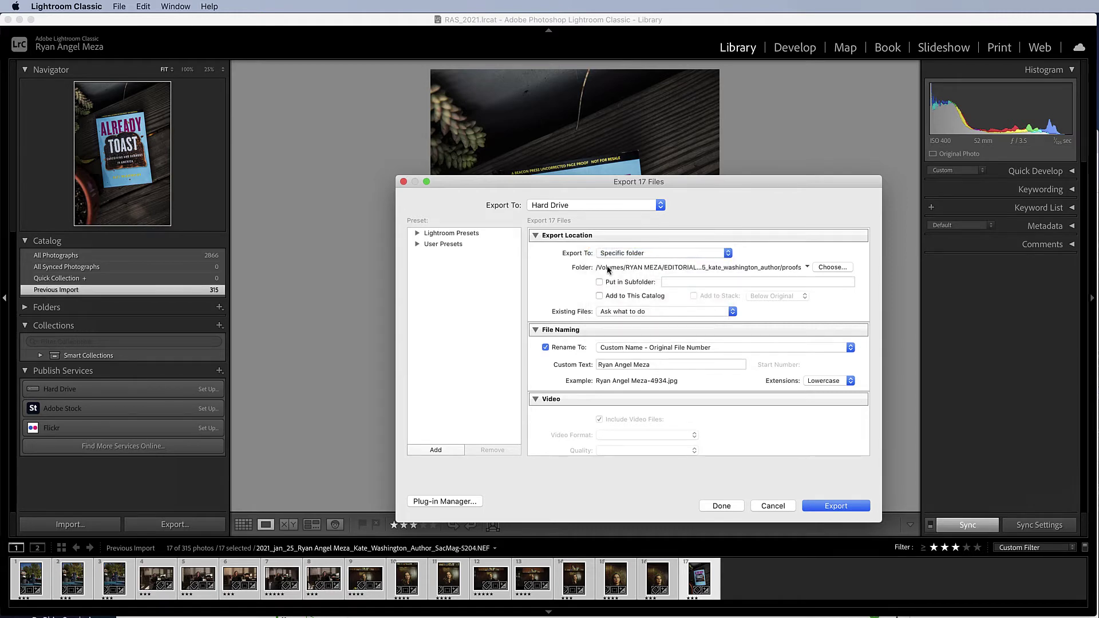
{"action": "left_click", "coordinate": [827, 268]}
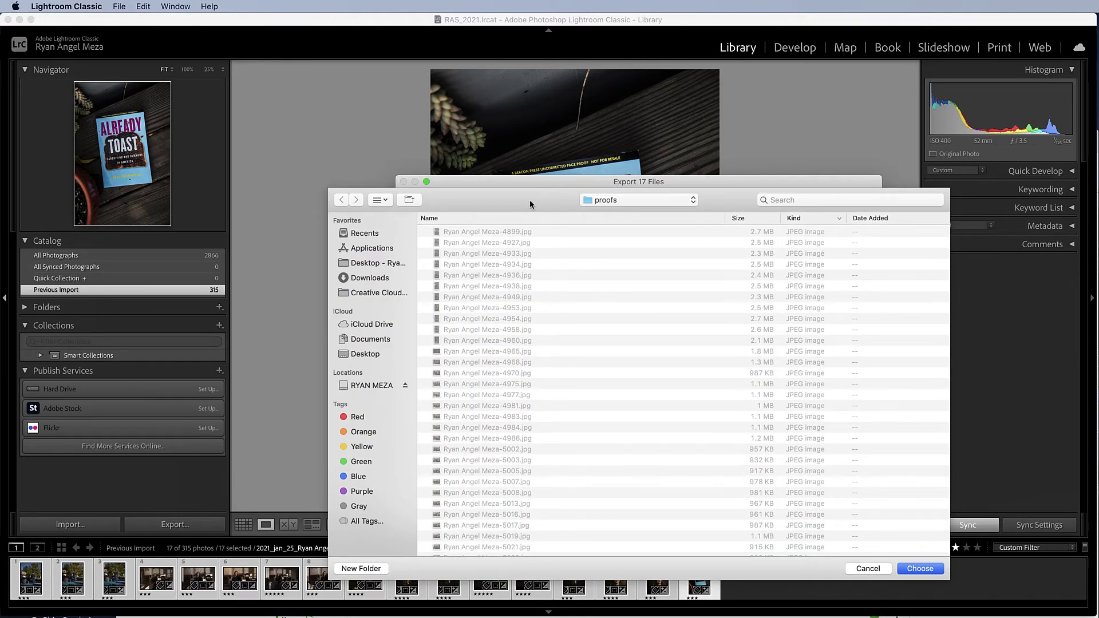
{"action": "left_click", "coordinate": [615, 202]}
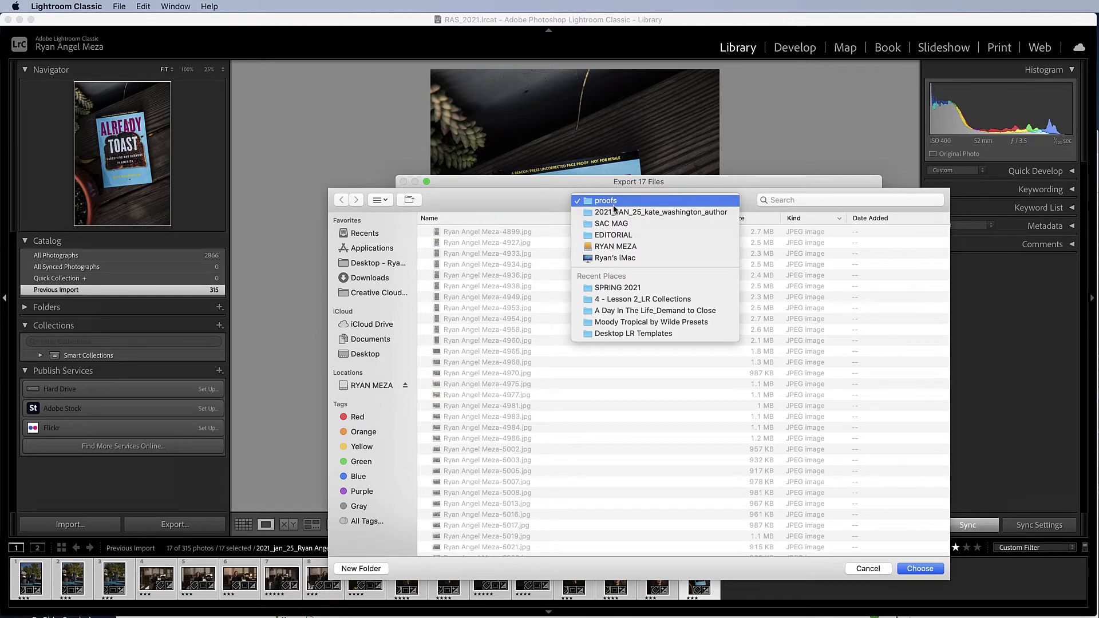
{"action": "left_click", "coordinate": [615, 212]}
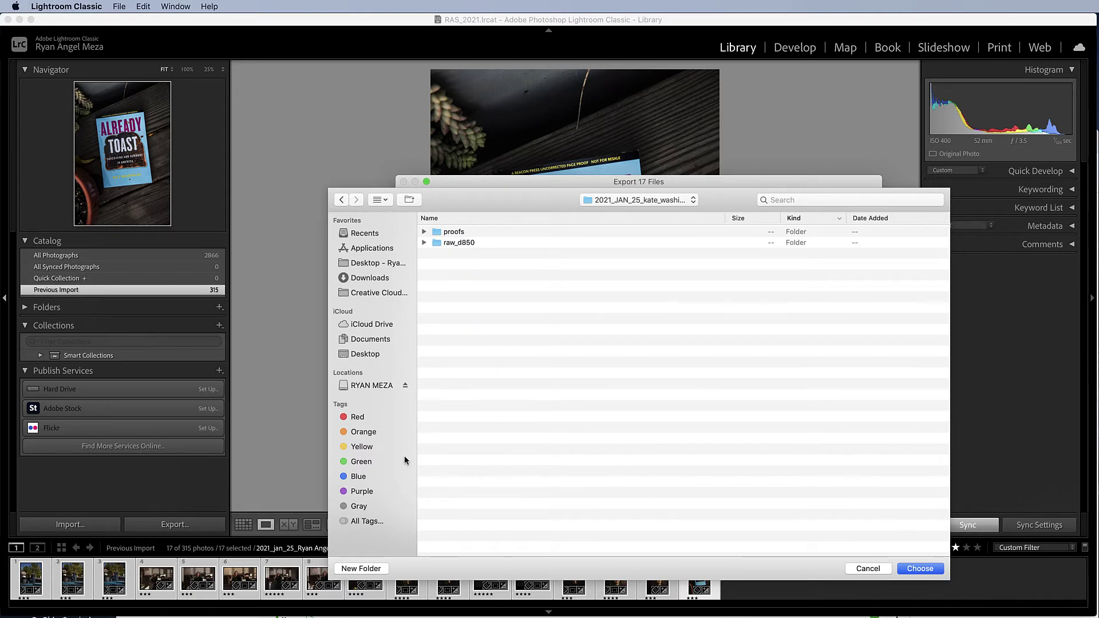
- Create a new folder named "image_submission_set 1" inside the shoot folder, alongside proofs and raw_d850
{"action": "left_click", "coordinate": [360, 568]}
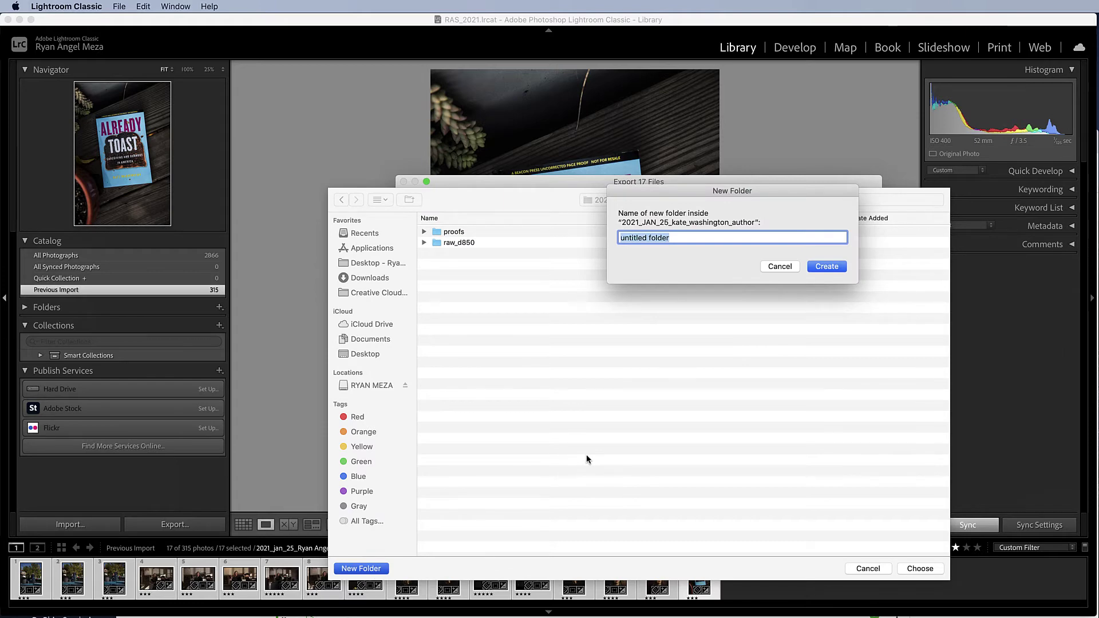
{"action": "type", "text": "image_submission_s"}
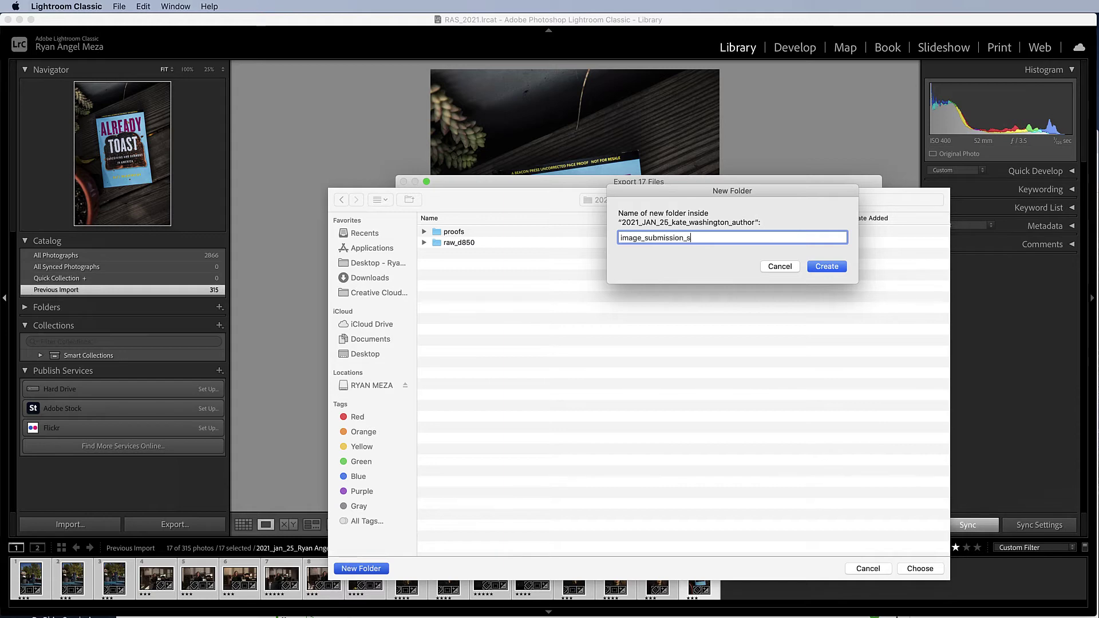
{"action": "type", "text": "et 1"}
{"action": "left_click", "coordinate": [834, 267]}
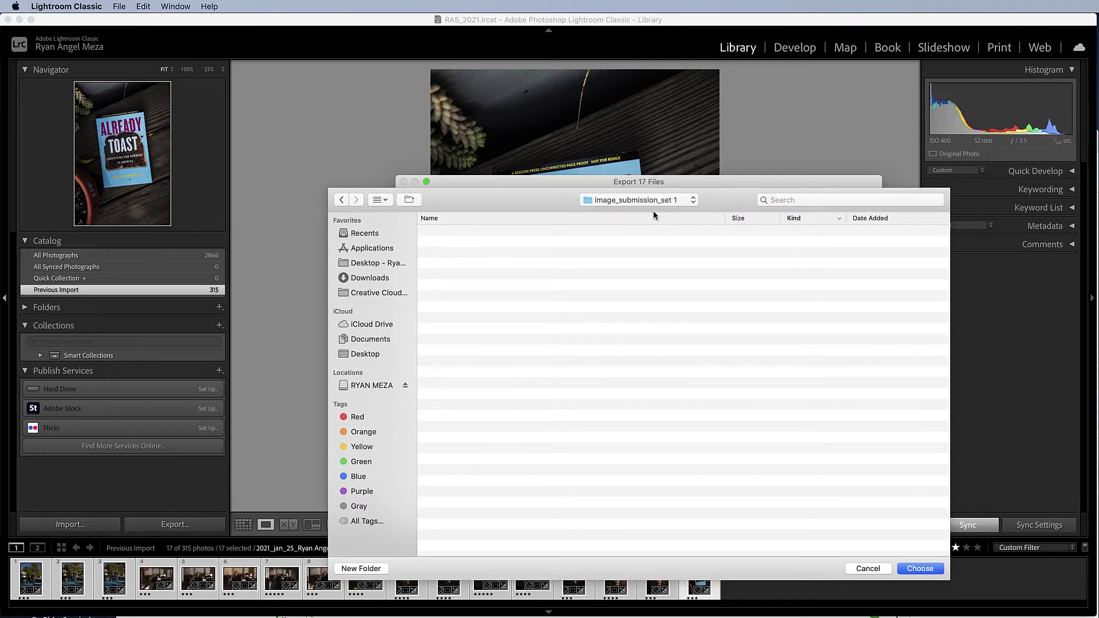
- Check the new folder's location in the parent shoot folder and reopen image_submission_set 1
{"action": "left_click", "coordinate": [381, 199]}
{"action": "left_click", "coordinate": [474, 200]}
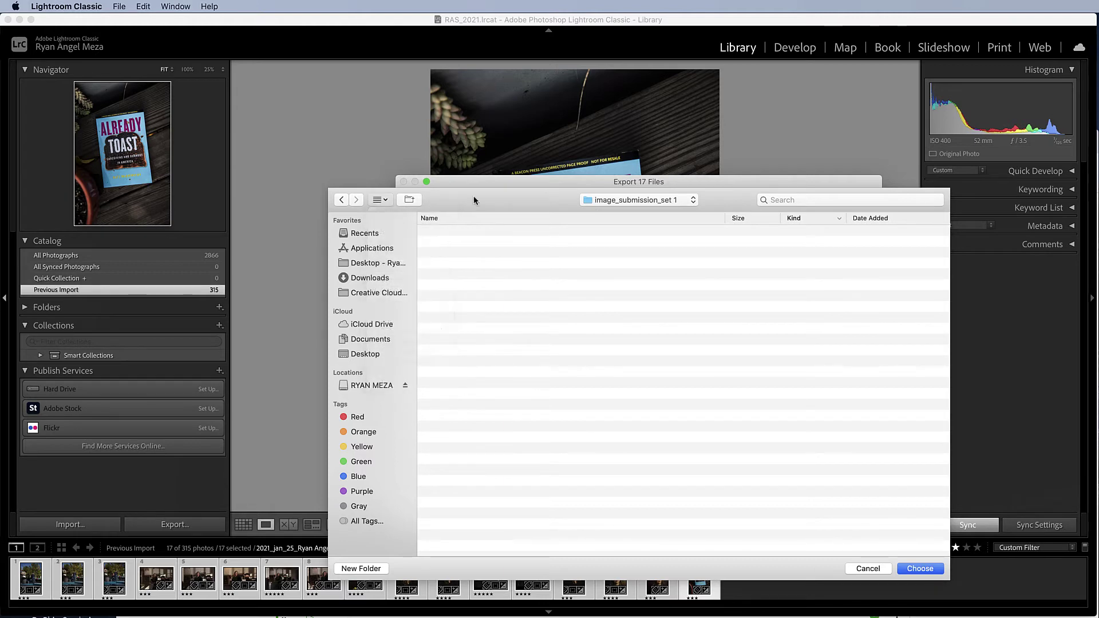
{"action": "left_click", "coordinate": [341, 199]}
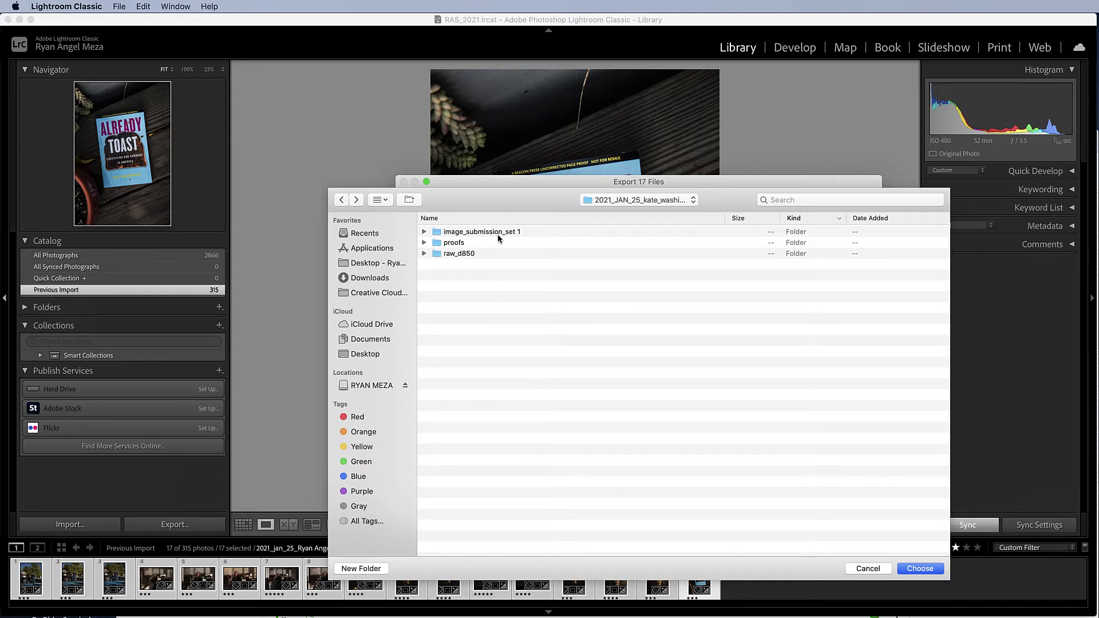
{"action": "double_click", "coordinate": [438, 235]}
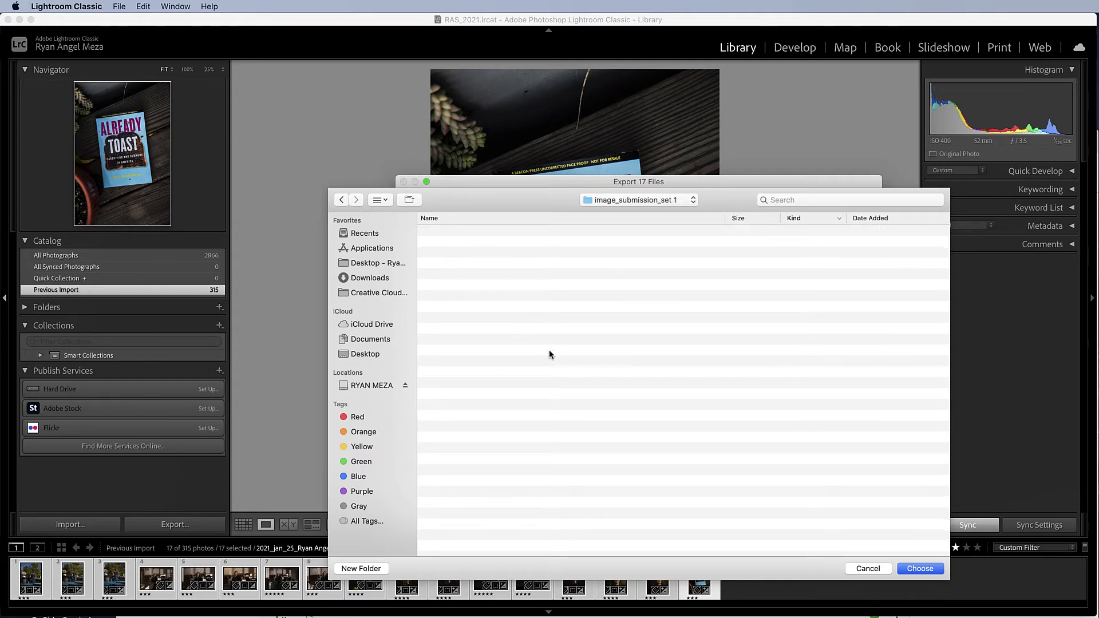
- Use image_submission_set 1 as the export folder and turn off file renaming for the exported photos
{"action": "left_click", "coordinate": [919, 569]}
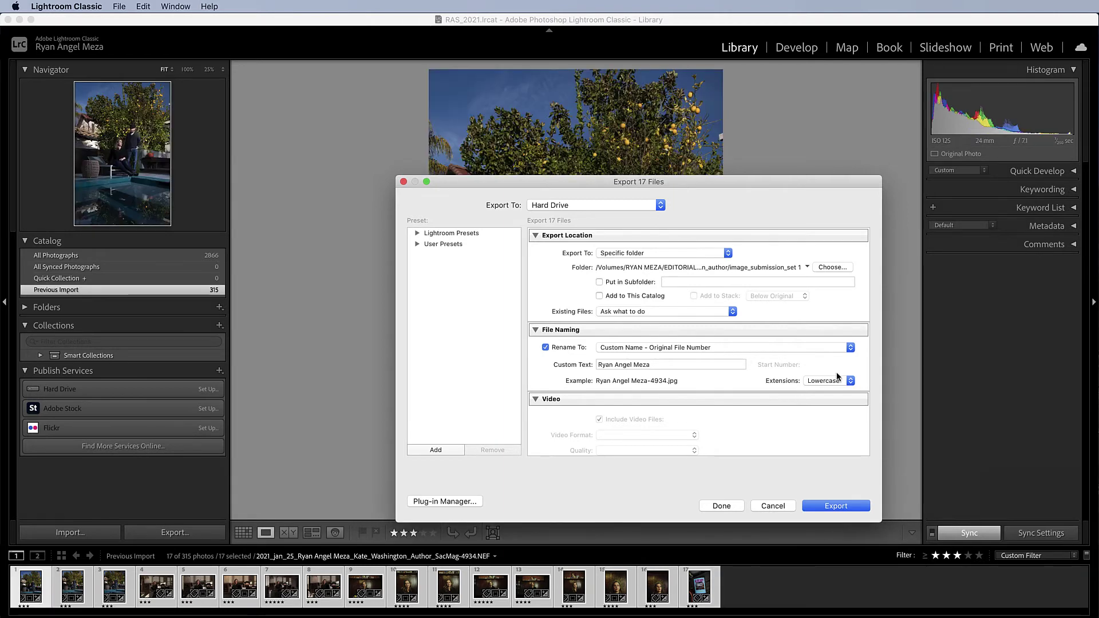
{"action": "scroll", "coordinate": [788, 332], "scroll_direction": "down", "scroll_amount": 2}
{"action": "scroll", "coordinate": [788, 332], "scroll_direction": "up", "scroll_amount": 2}
{"action": "left_click", "coordinate": [545, 347]}
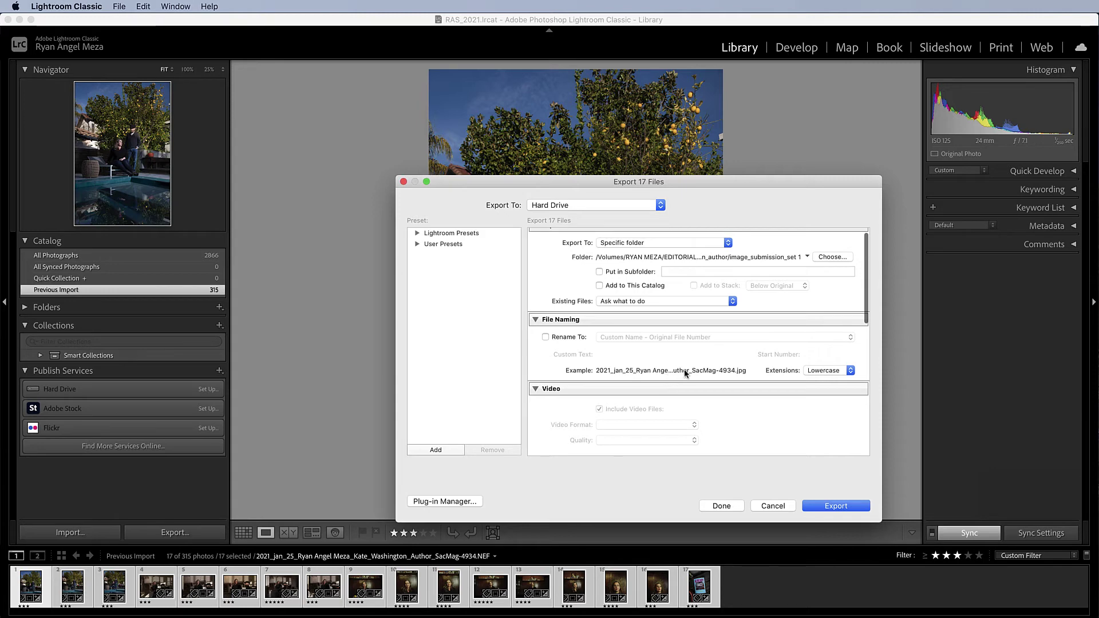
- Keep JPEG as the export image format and sRGB as the color space
{"action": "scroll", "coordinate": [712, 379], "scroll_direction": "down", "scroll_amount": 4}
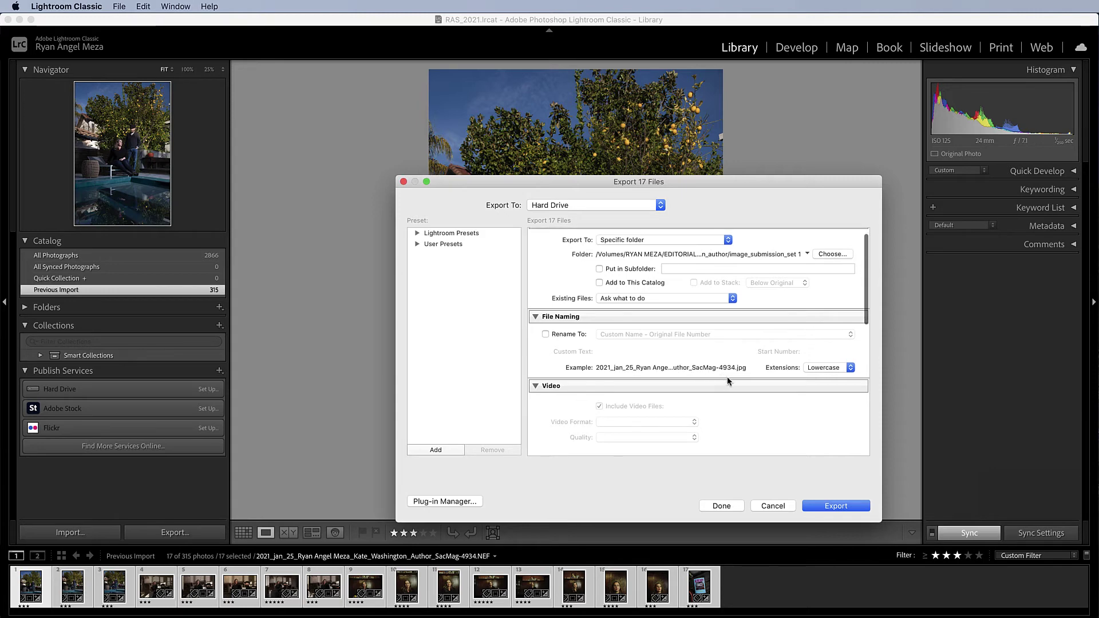
{"action": "scroll", "coordinate": [727, 379], "scroll_direction": "down", "scroll_amount": 6}
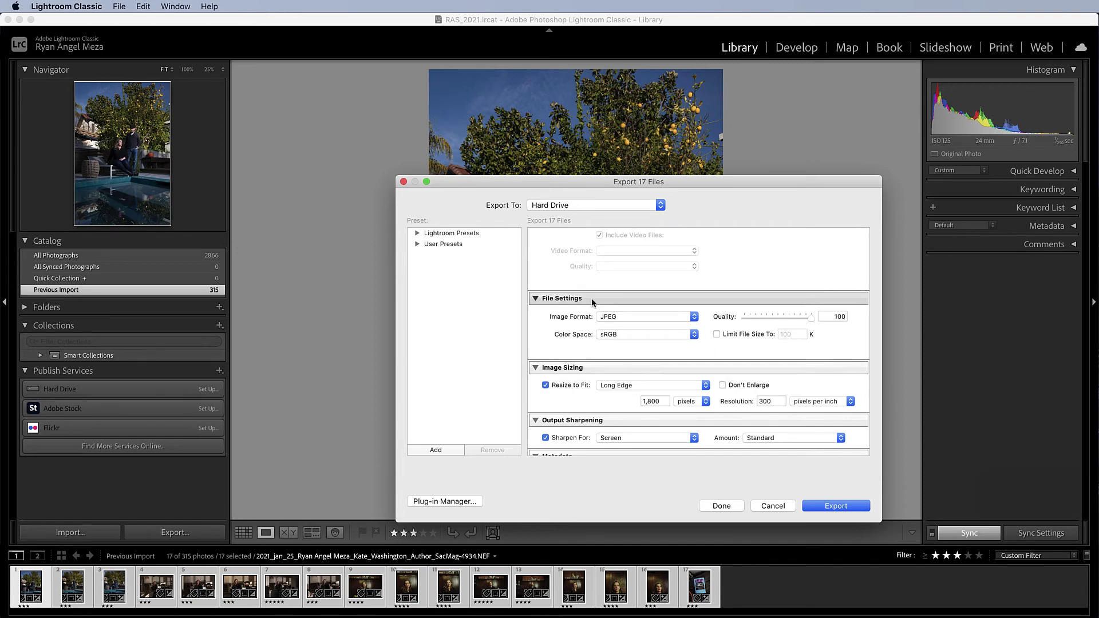
{"action": "left_click", "coordinate": [628, 317]}
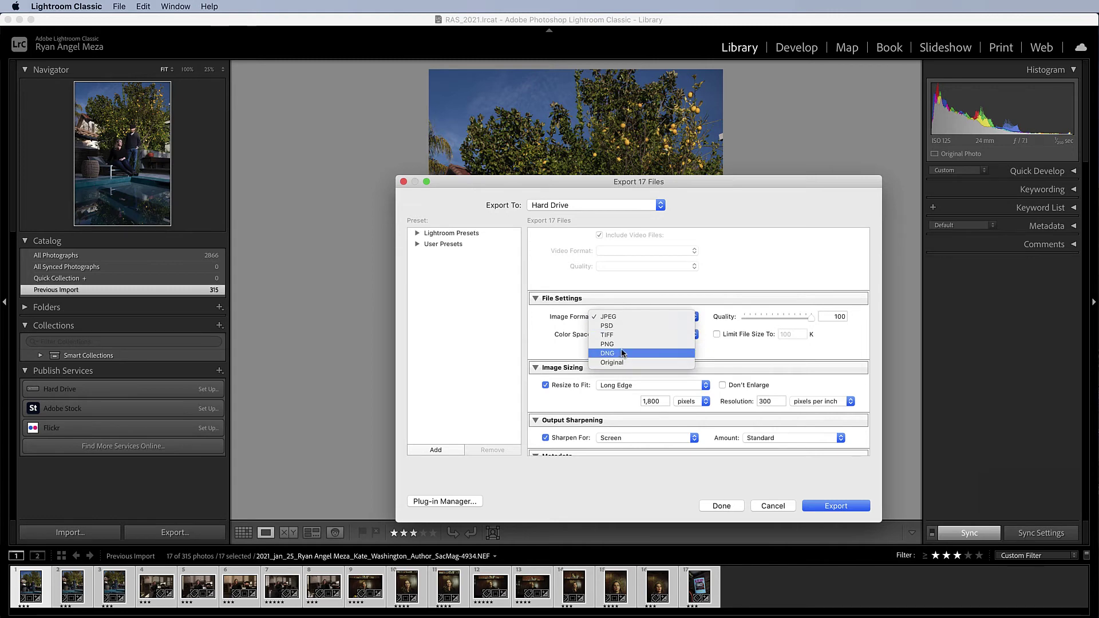
{"action": "left_click", "coordinate": [617, 315]}
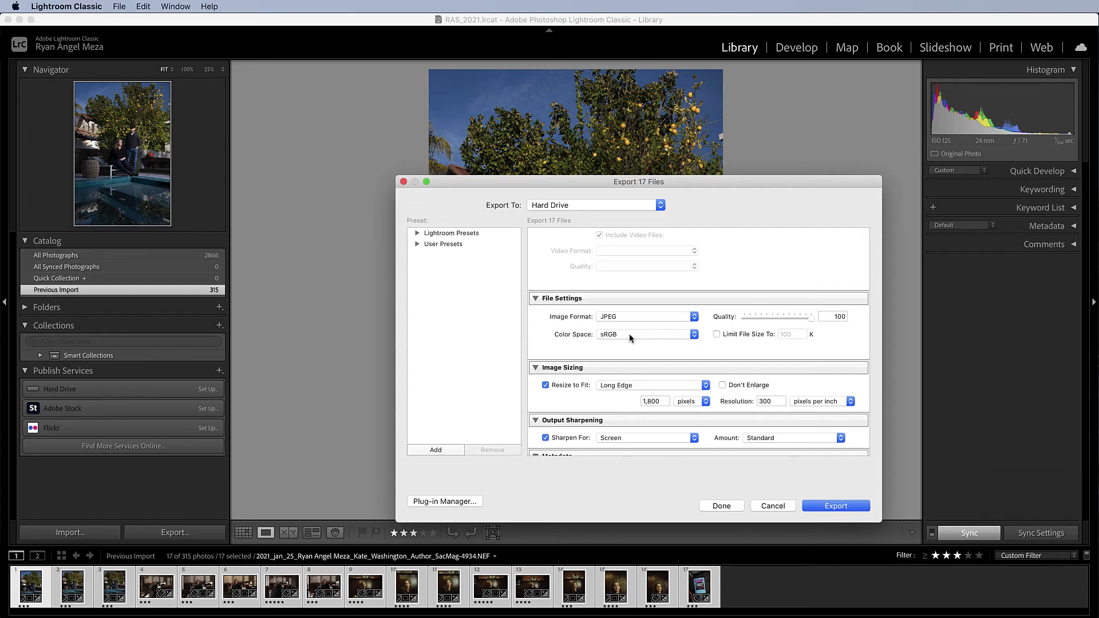
{"action": "left_click", "coordinate": [630, 337]}
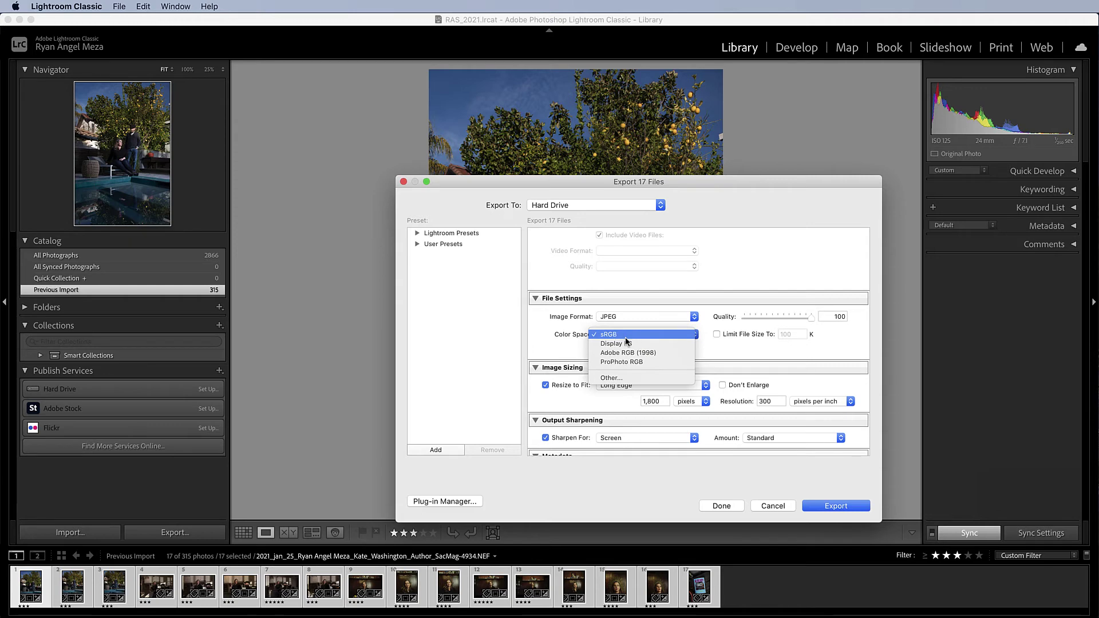
{"action": "left_click", "coordinate": [622, 339]}
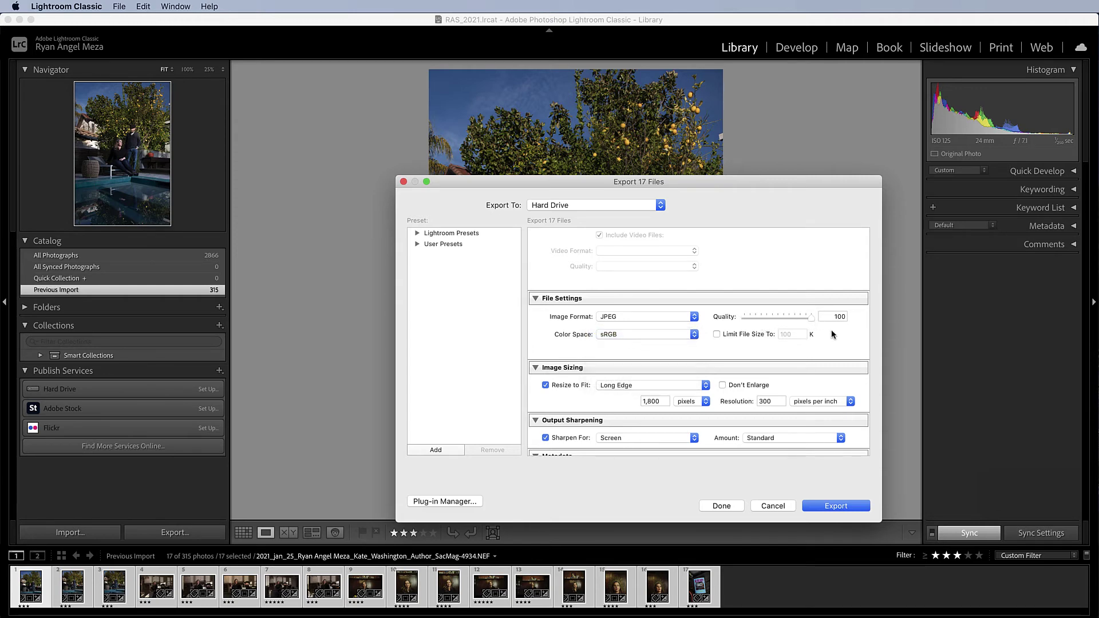
- Keep the image sizing at Resize to Fit Long Edge, with pixels as the unit
{"action": "scroll", "coordinate": [615, 395], "scroll_direction": "down", "scroll_amount": 5}
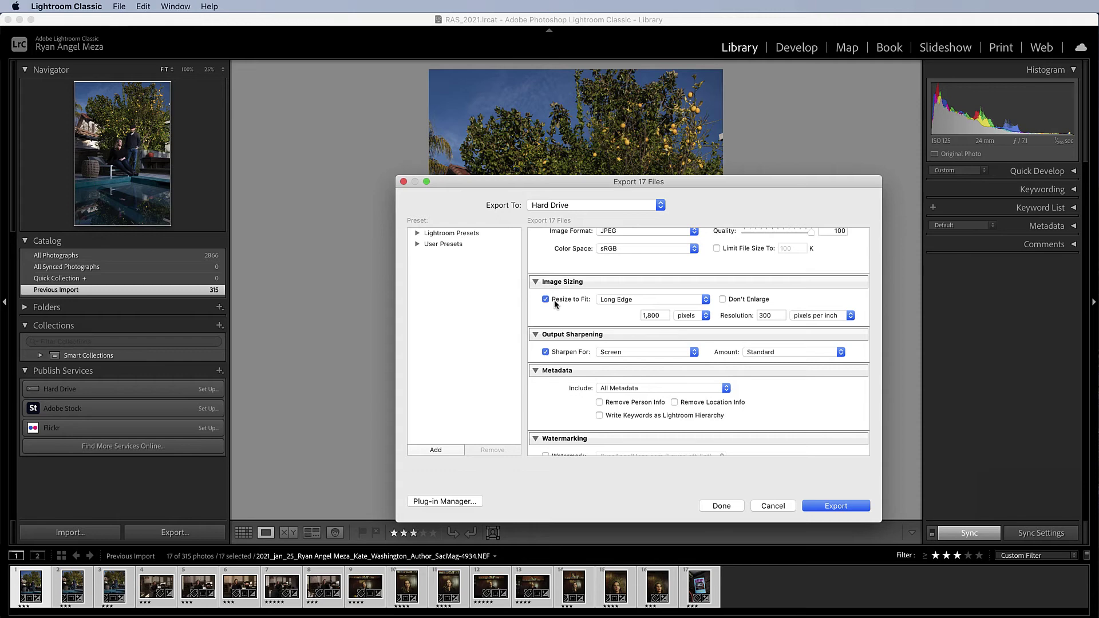
{"action": "left_click", "coordinate": [618, 300]}
{"action": "left_click", "coordinate": [640, 298]}
{"action": "left_click", "coordinate": [705, 316]}
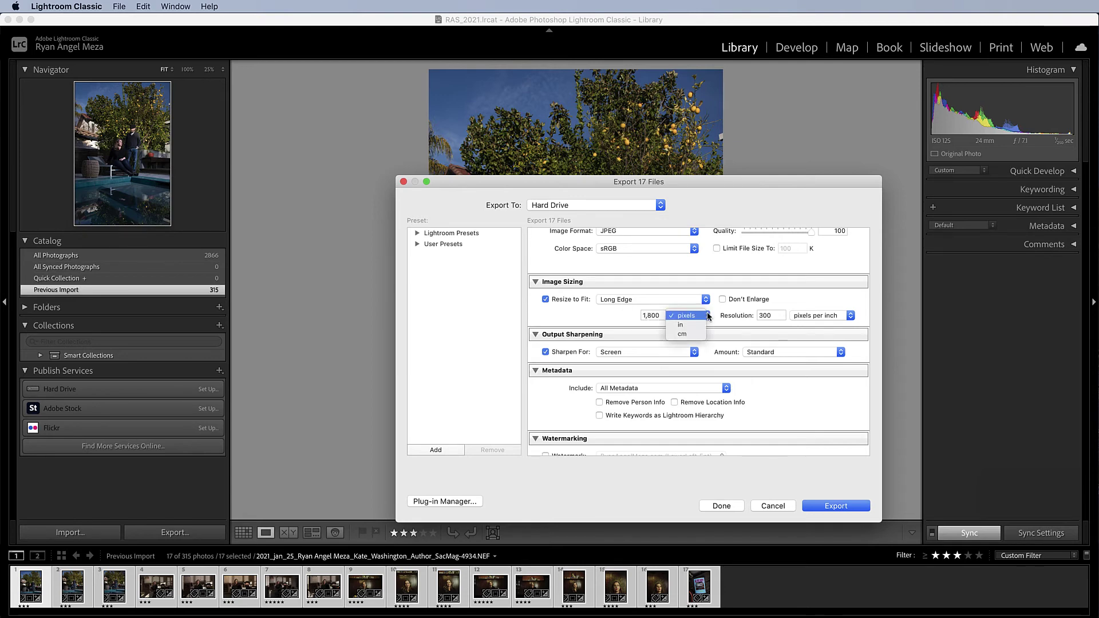
{"action": "left_click", "coordinate": [708, 315]}
{"action": "left_click", "coordinate": [708, 319]}
{"action": "left_click", "coordinate": [688, 316]}
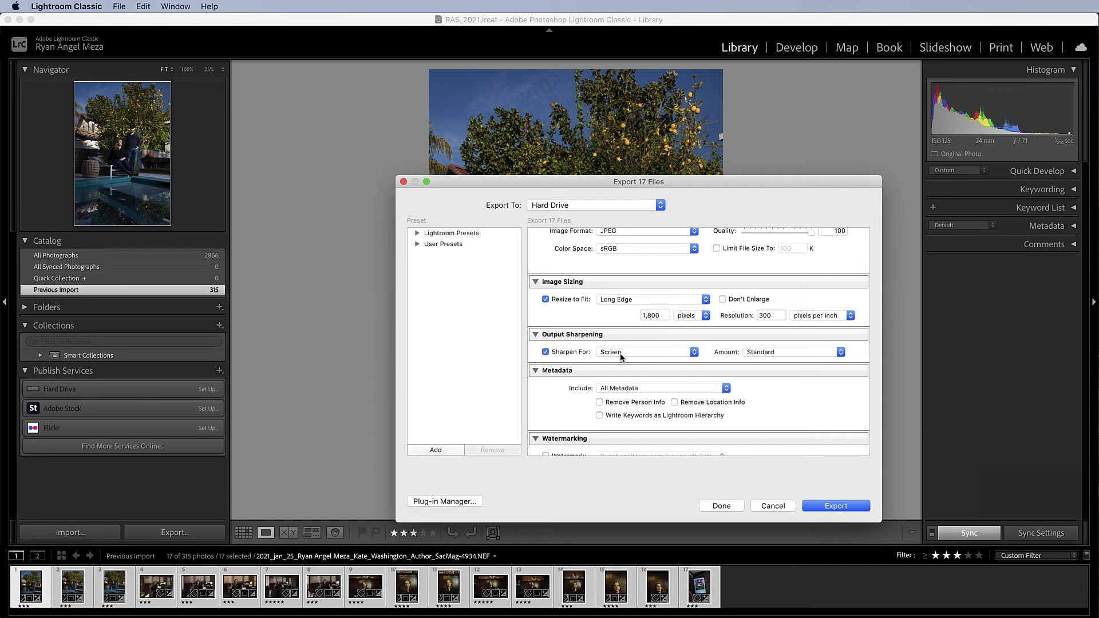
- Keep output sharpening enabled for Screen with the amount at Standard
{"action": "left_click", "coordinate": [566, 357]}
{"action": "scroll", "coordinate": [565, 359], "scroll_direction": "up", "scroll_amount": 1}
{"action": "left_click", "coordinate": [565, 359]}
{"action": "scroll", "coordinate": [570, 360], "scroll_direction": "up", "scroll_amount": 1}
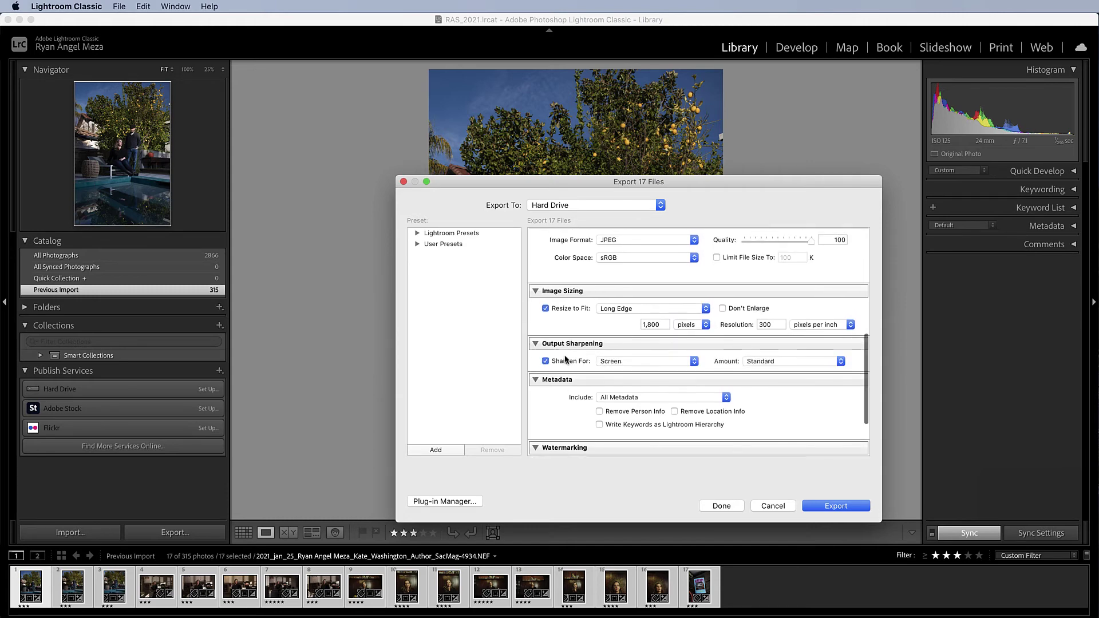
{"action": "scroll", "coordinate": [576, 361], "scroll_direction": "up", "scroll_amount": 1}
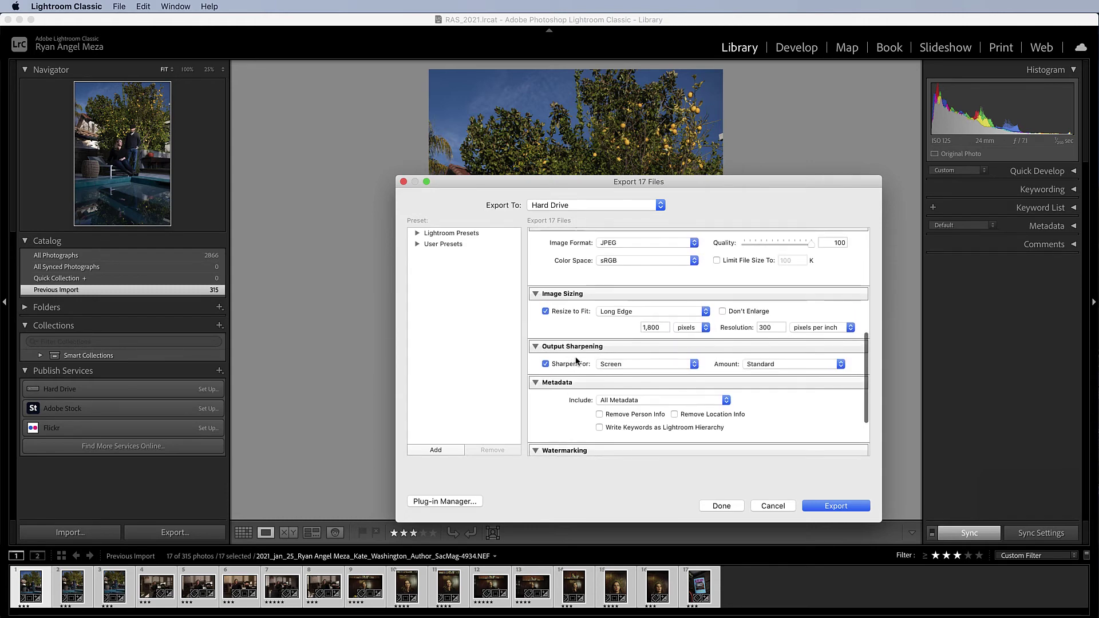
{"action": "left_click", "coordinate": [625, 366]}
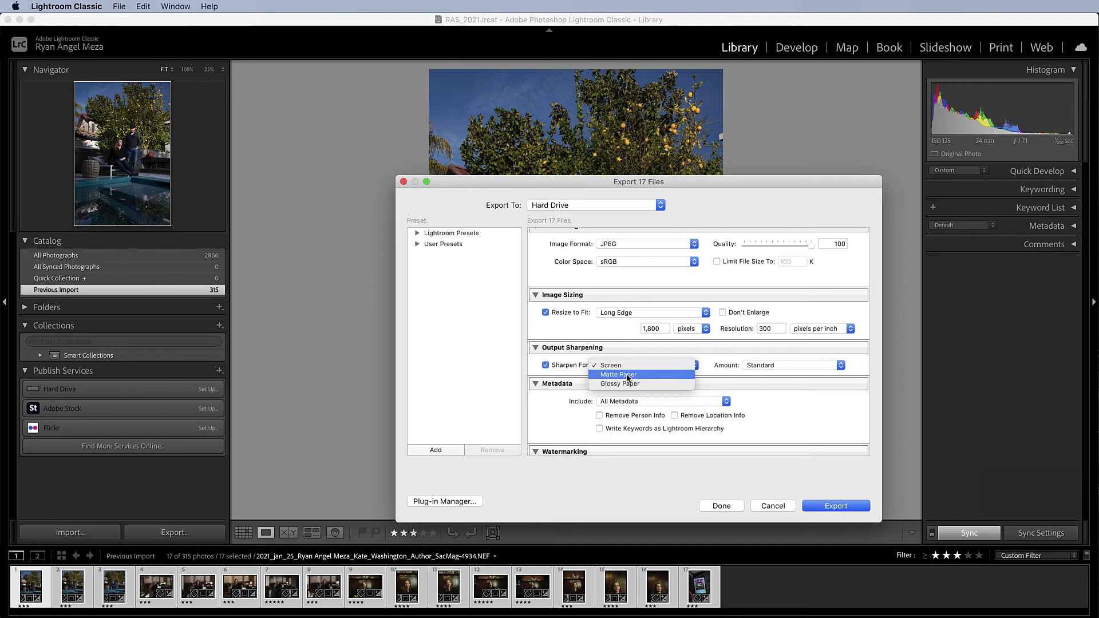
{"action": "left_click", "coordinate": [623, 367]}
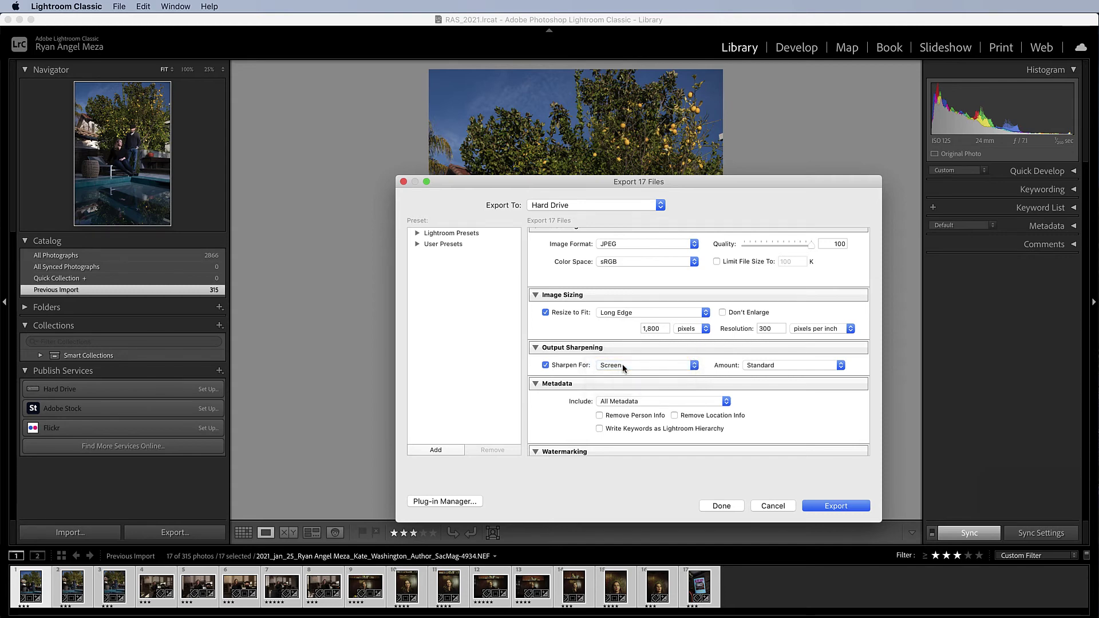
{"action": "left_click", "coordinate": [788, 365]}
{"action": "left_click", "coordinate": [788, 364]}
- Try Do nothing as the after-export action, and set it back to Show in Finder
{"action": "scroll", "coordinate": [828, 375], "scroll_direction": "down", "scroll_amount": 5}
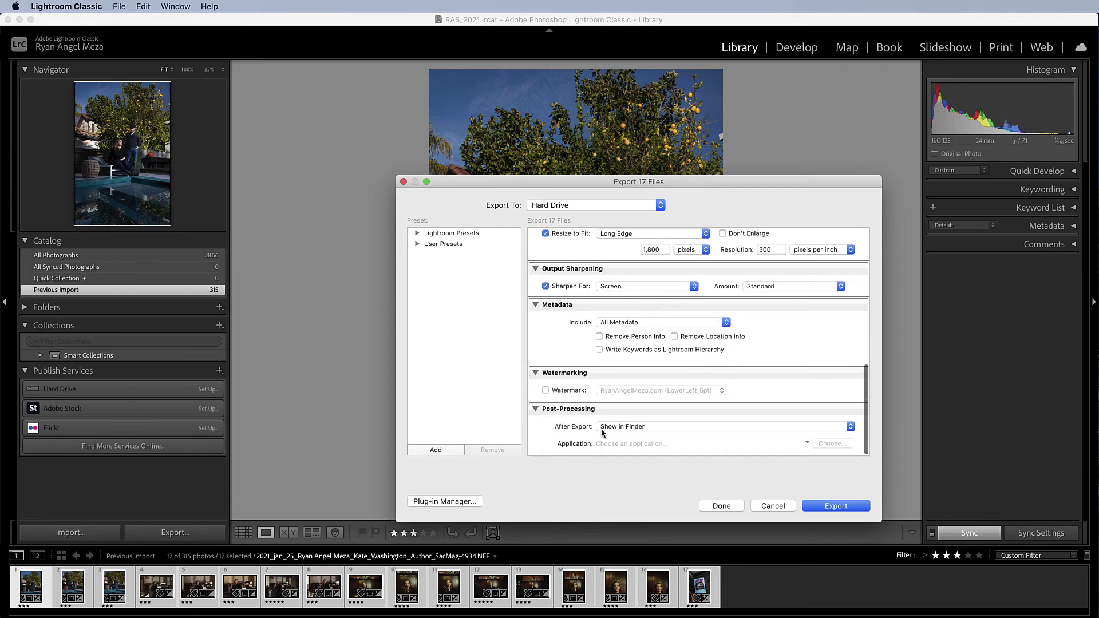
{"action": "left_click", "coordinate": [633, 426]}
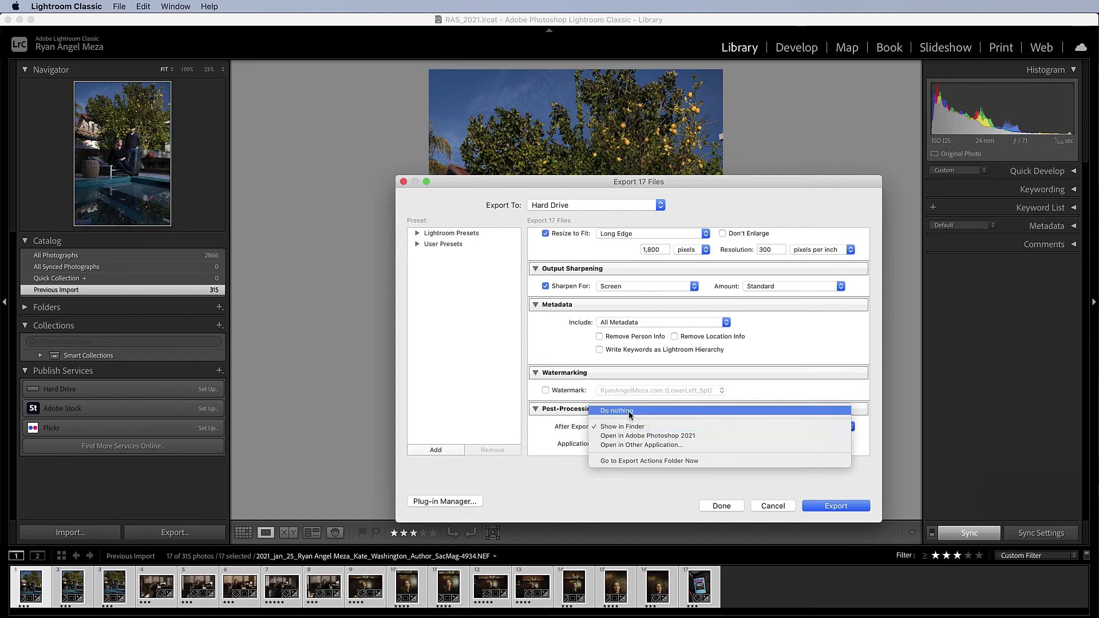
{"action": "left_click", "coordinate": [618, 410]}
{"action": "left_click", "coordinate": [634, 426]}
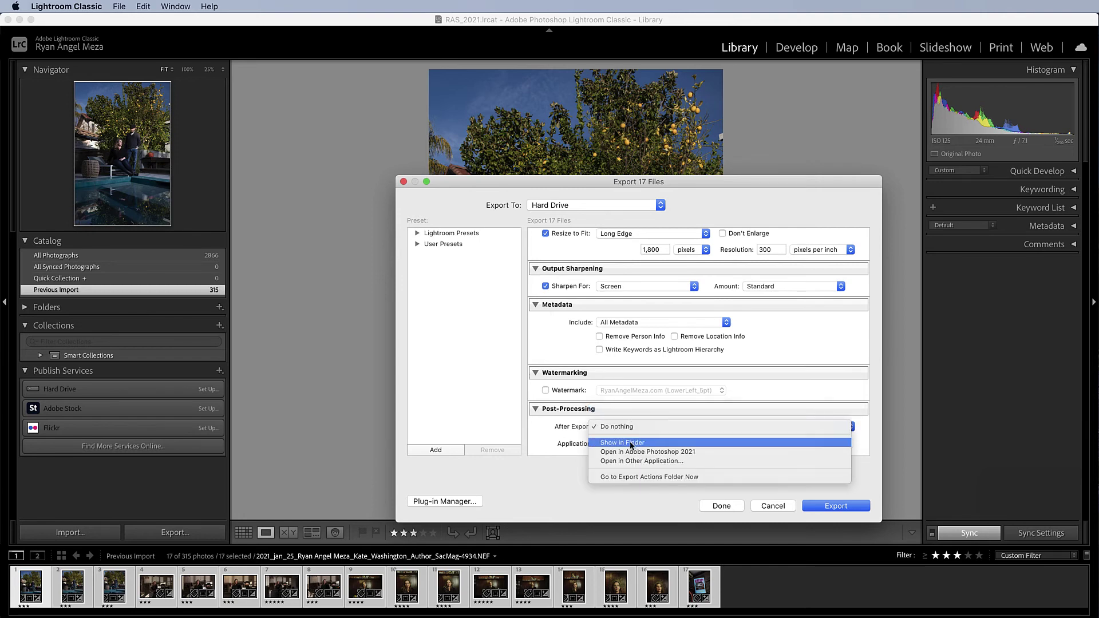
{"action": "left_click", "coordinate": [630, 440]}
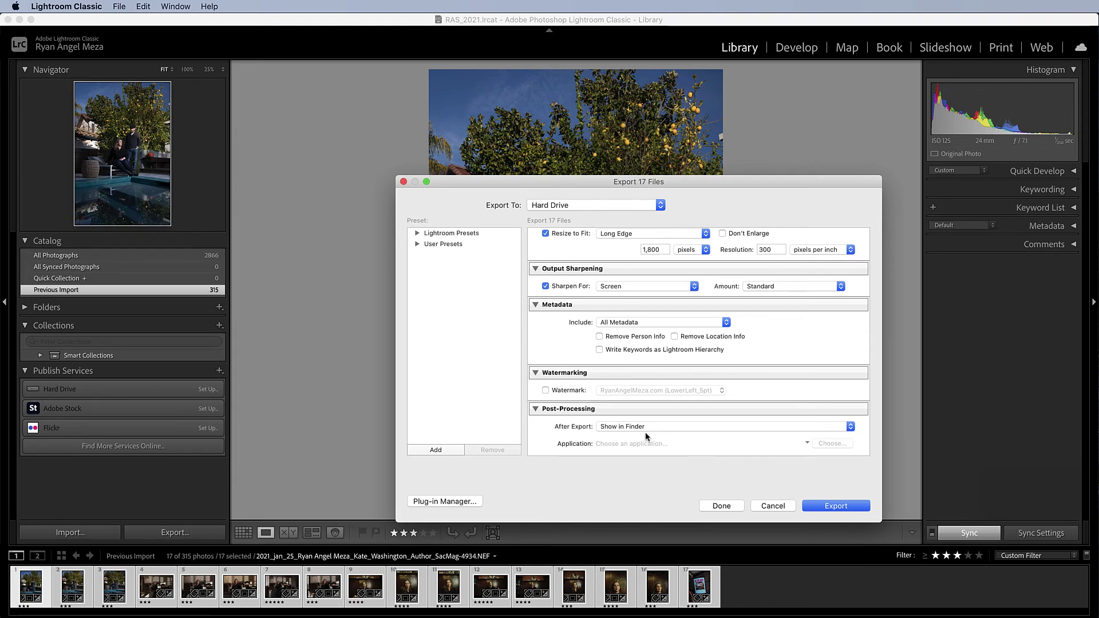
- Review all export settings from the location to post-processing and export the selected photos
{"action": "scroll", "coordinate": [644, 432], "scroll_direction": "up", "scroll_amount": 15}
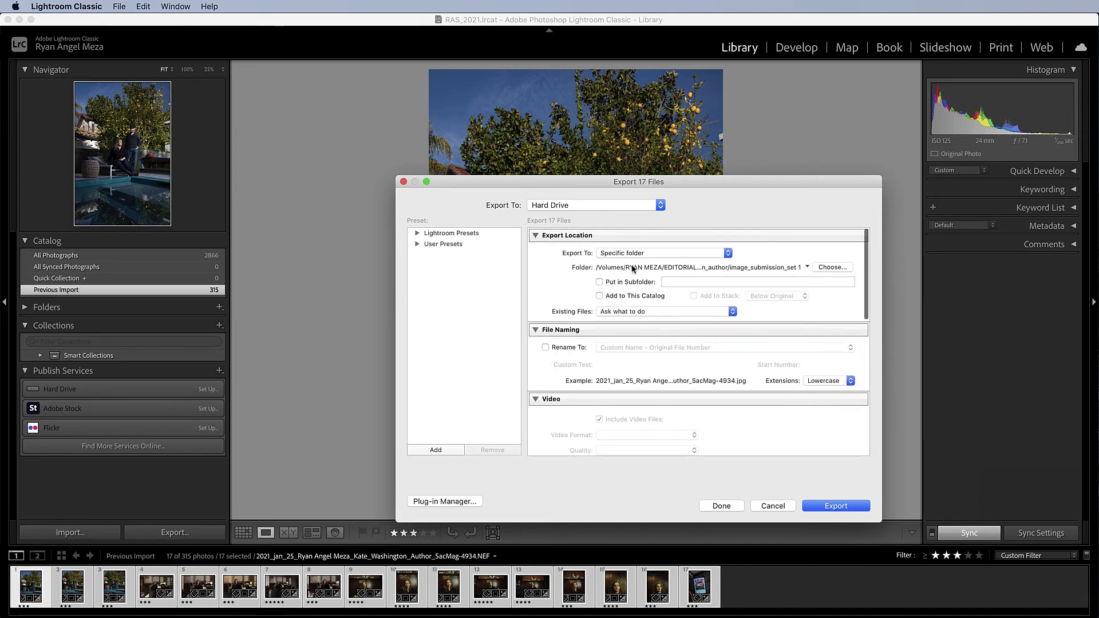
{"action": "scroll", "coordinate": [782, 275], "scroll_direction": "down", "scroll_amount": 2}
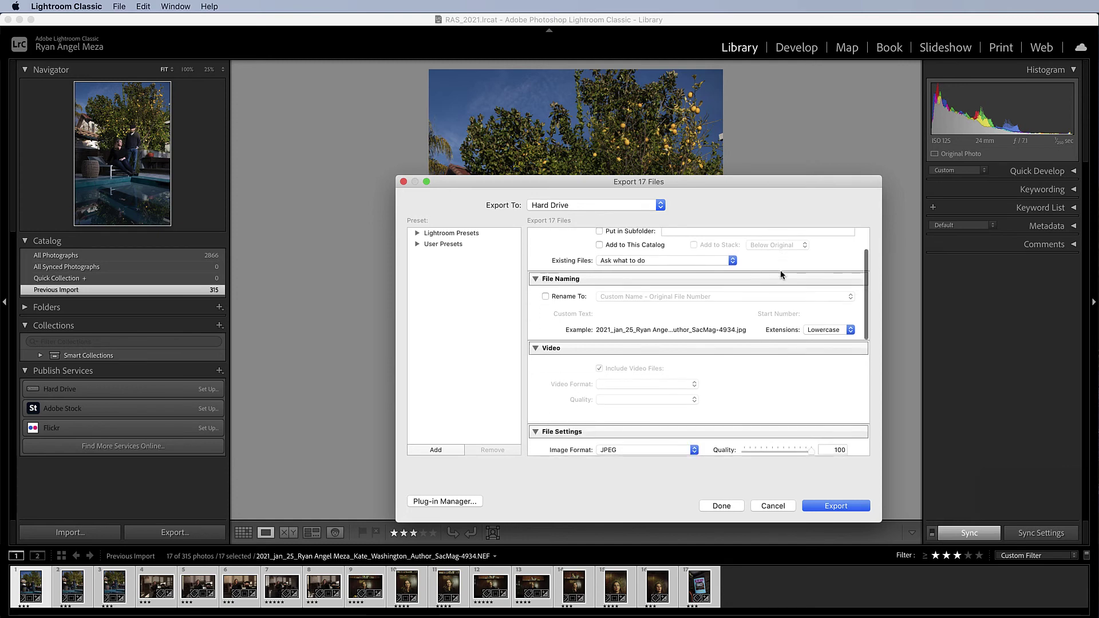
{"action": "scroll", "coordinate": [621, 295], "scroll_direction": "down", "scroll_amount": 5}
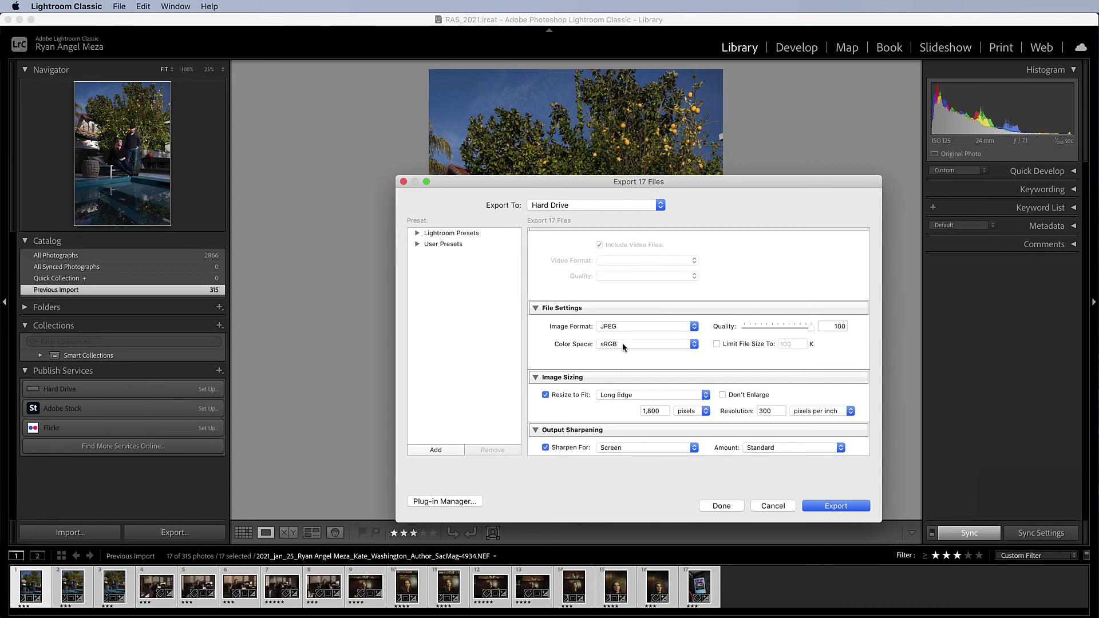
{"action": "scroll", "coordinate": [623, 347], "scroll_direction": "down", "scroll_amount": 2}
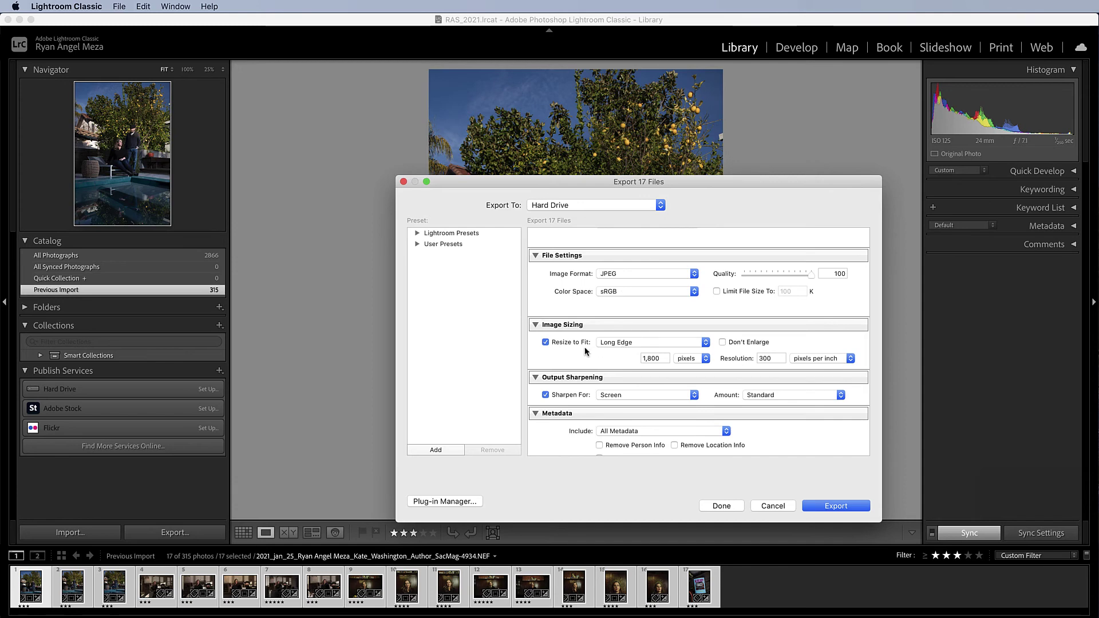
{"action": "scroll", "coordinate": [695, 366], "scroll_direction": "down", "scroll_amount": 1}
{"action": "scroll", "coordinate": [694, 367], "scroll_direction": "down", "scroll_amount": 1}
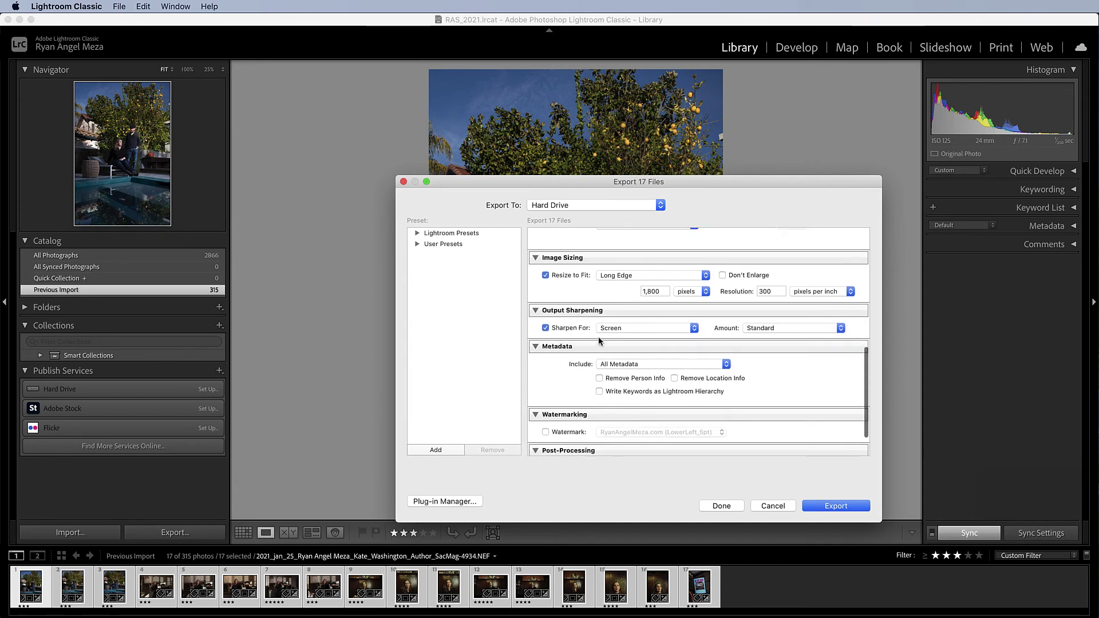
{"action": "scroll", "coordinate": [681, 338], "scroll_direction": "down", "scroll_amount": 2}
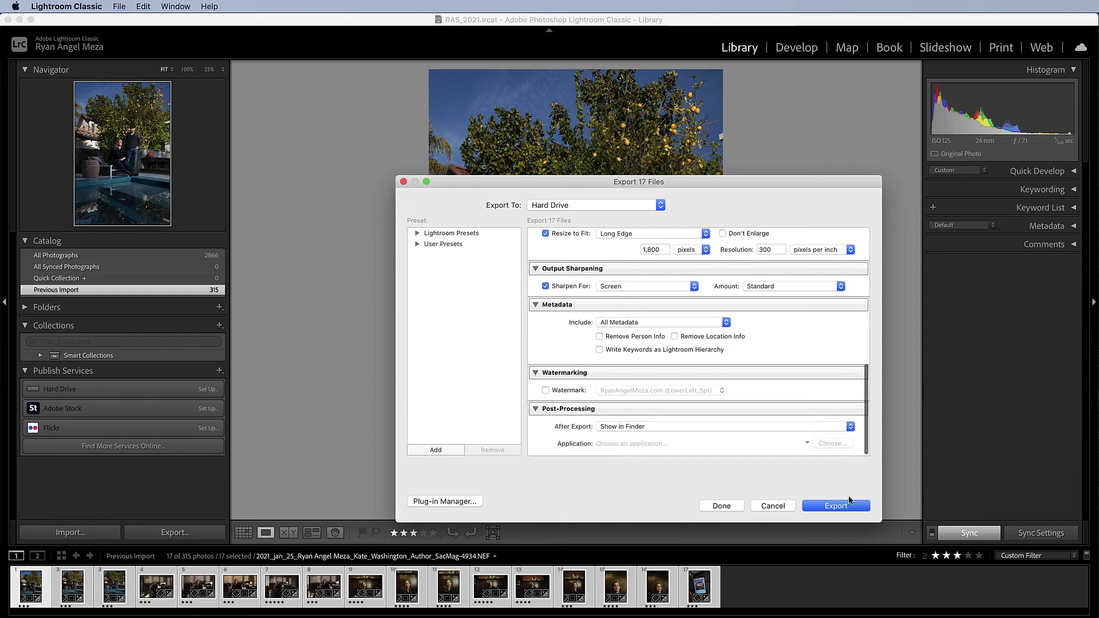
{"action": "left_click", "coordinate": [847, 506]}
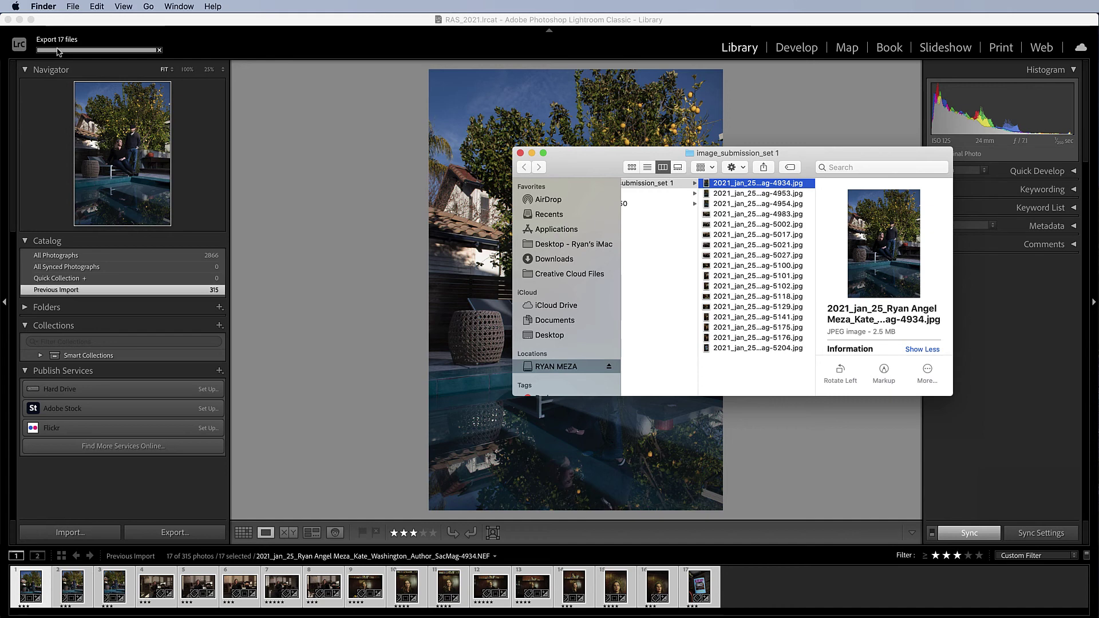
- Preview the first exported JPEGs in Finder up to the one ending in 4983, and enlarge the window to show the neighbouring folders
{"action": "left_click_drag", "start_coordinate": [800, 157], "coordinate": [748, 170]}
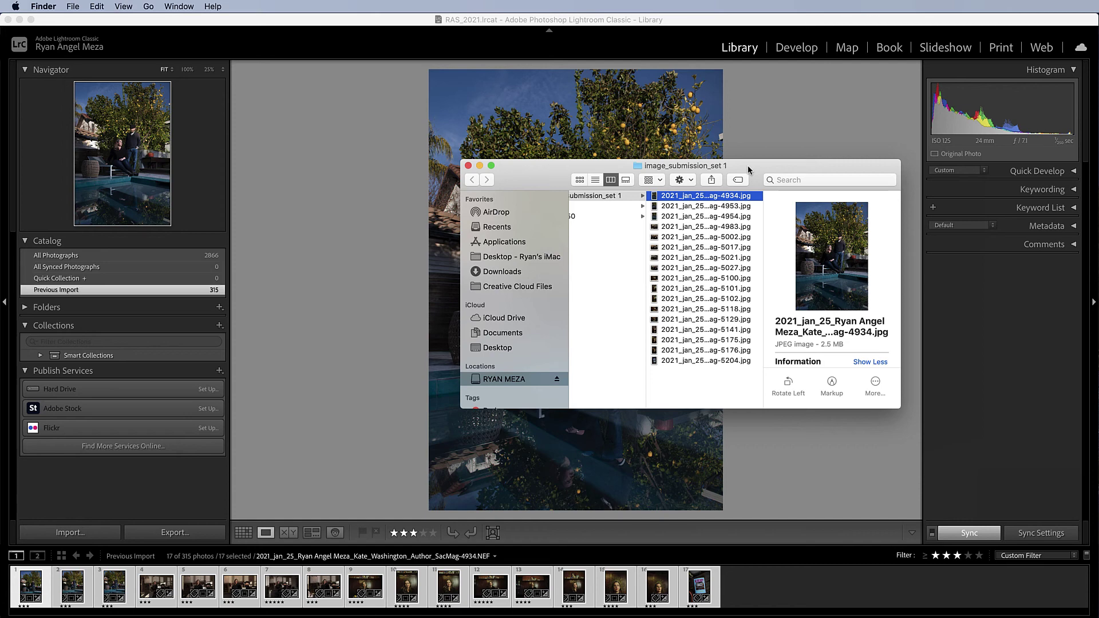
{"action": "key", "text": "space"}
{"action": "key", "text": "space"}
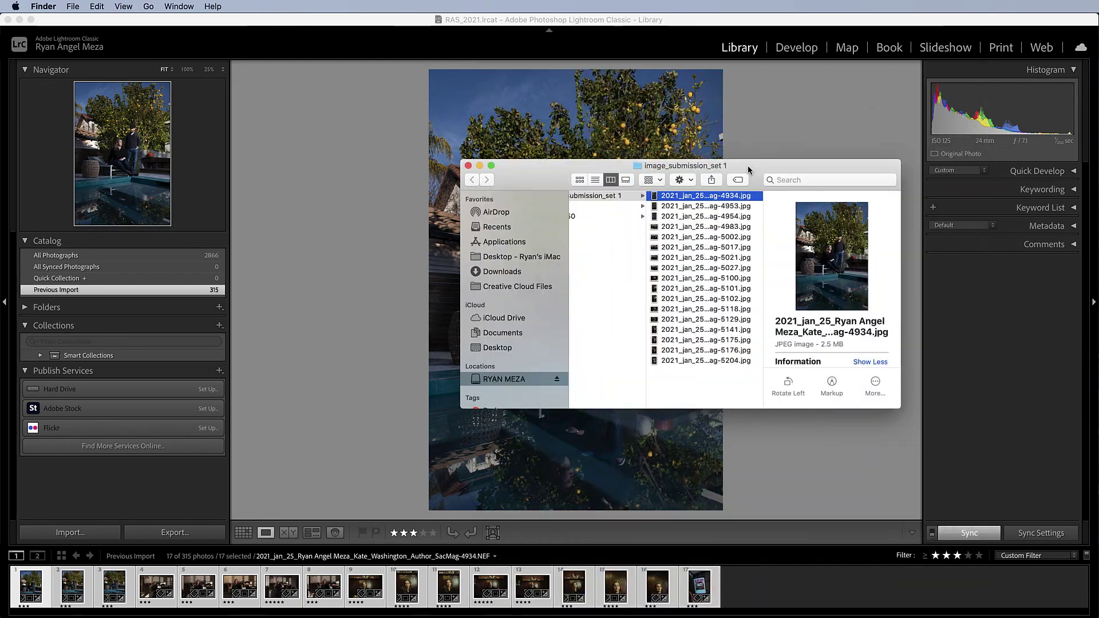
{"action": "key", "text": "Down"}
{"action": "key", "text": "Down"}
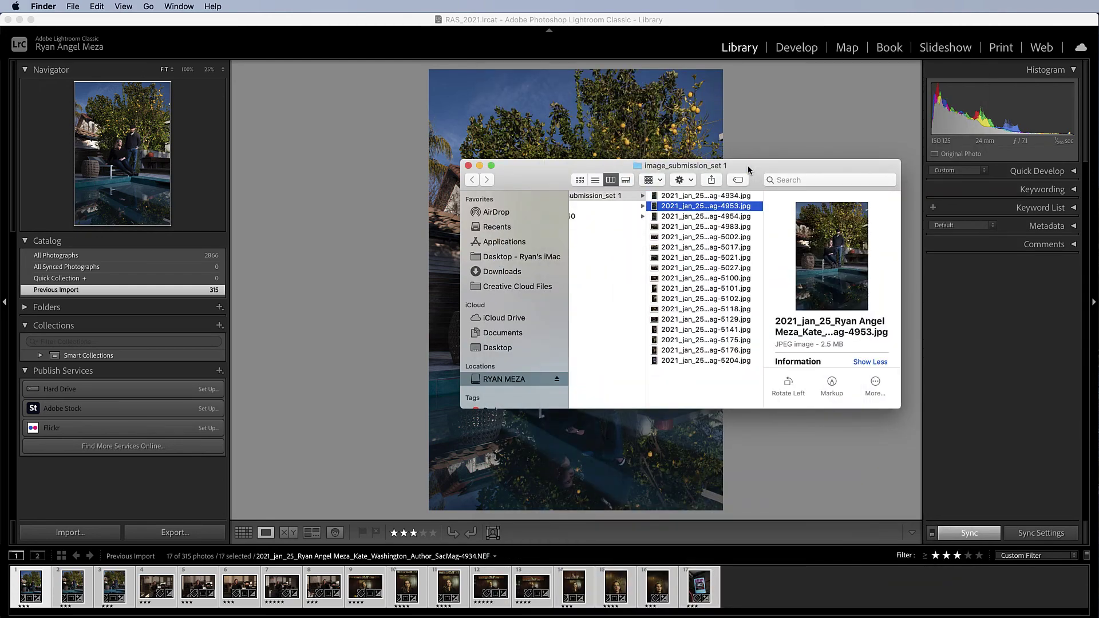
{"action": "key", "text": "Down"}
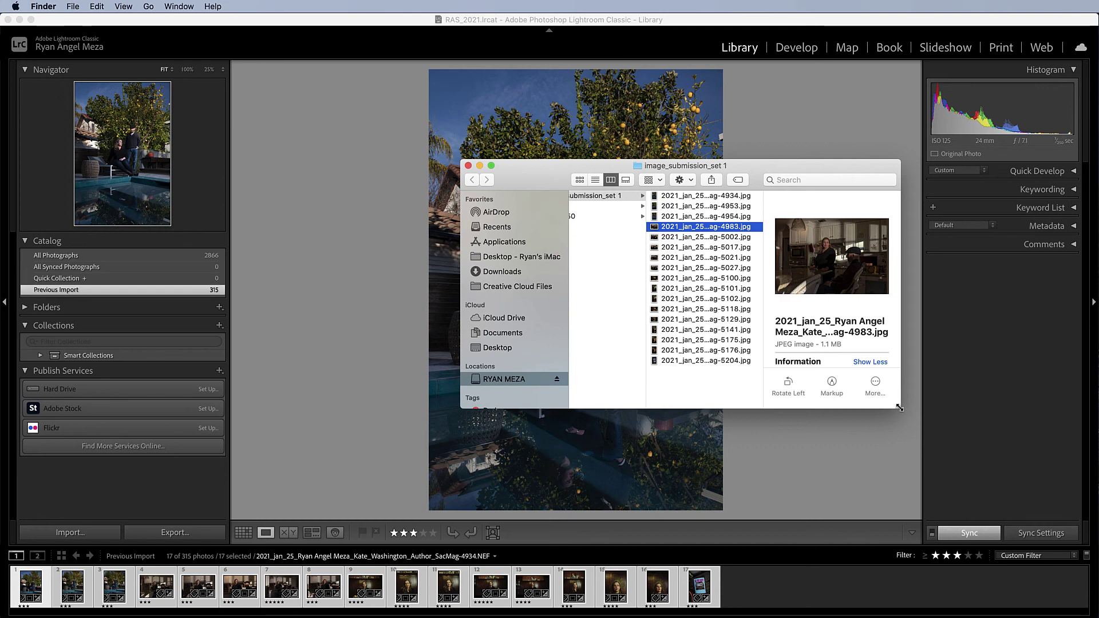
{"action": "left_click_drag", "start_coordinate": [900, 408], "coordinate": [950, 450]}
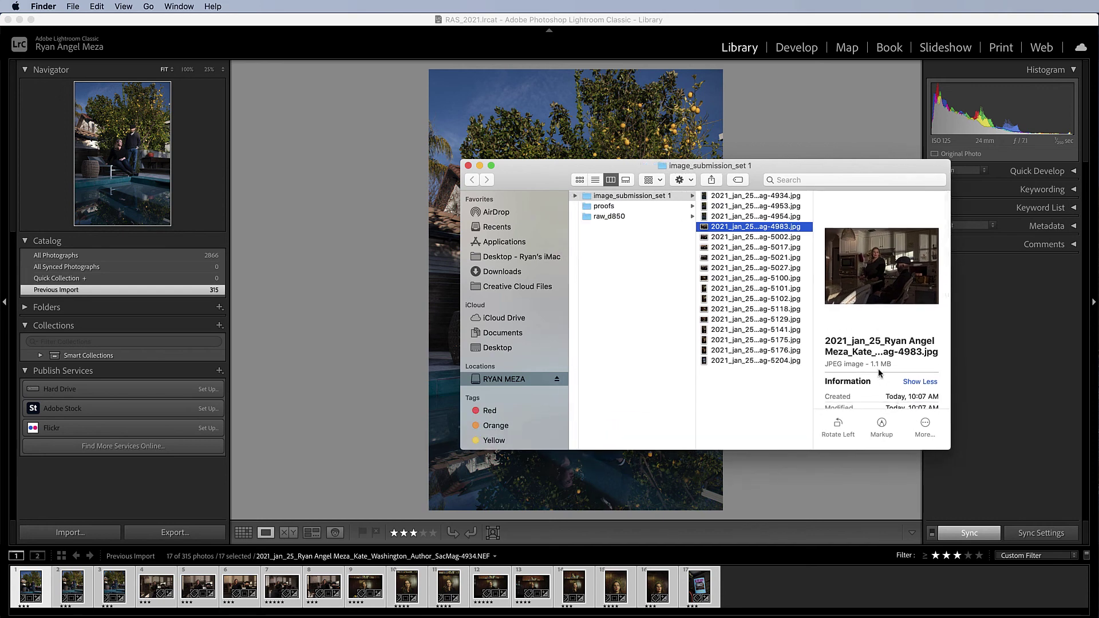
- Preview the exported JPEGs one by one from the file ending in 5002 to the one ending in 5141
{"action": "key", "text": "Down"}
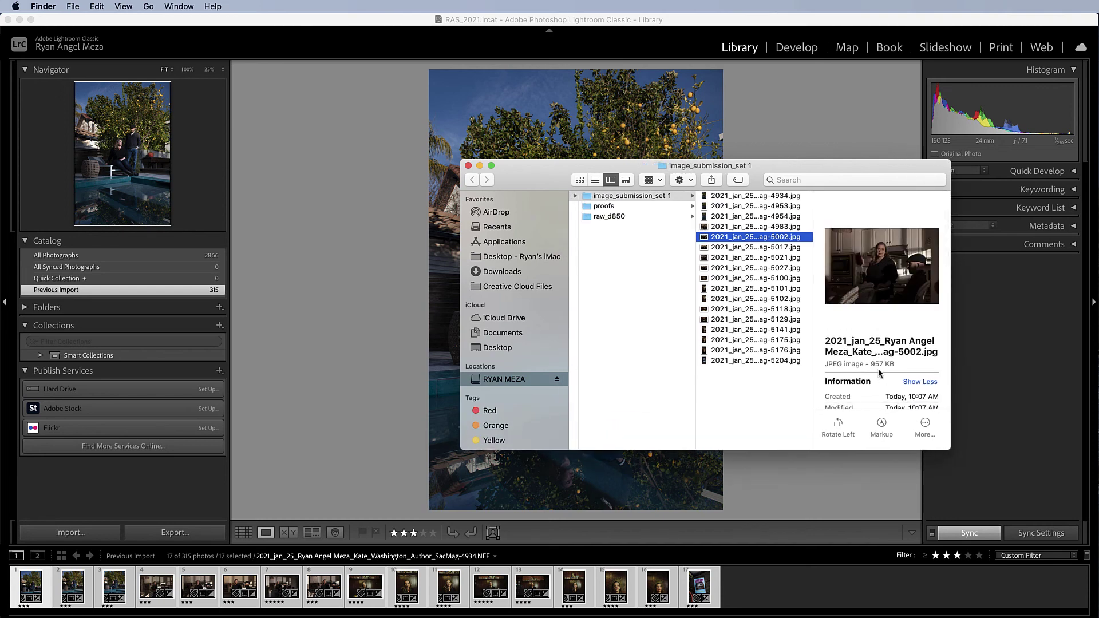
{"action": "key", "text": "Down"}
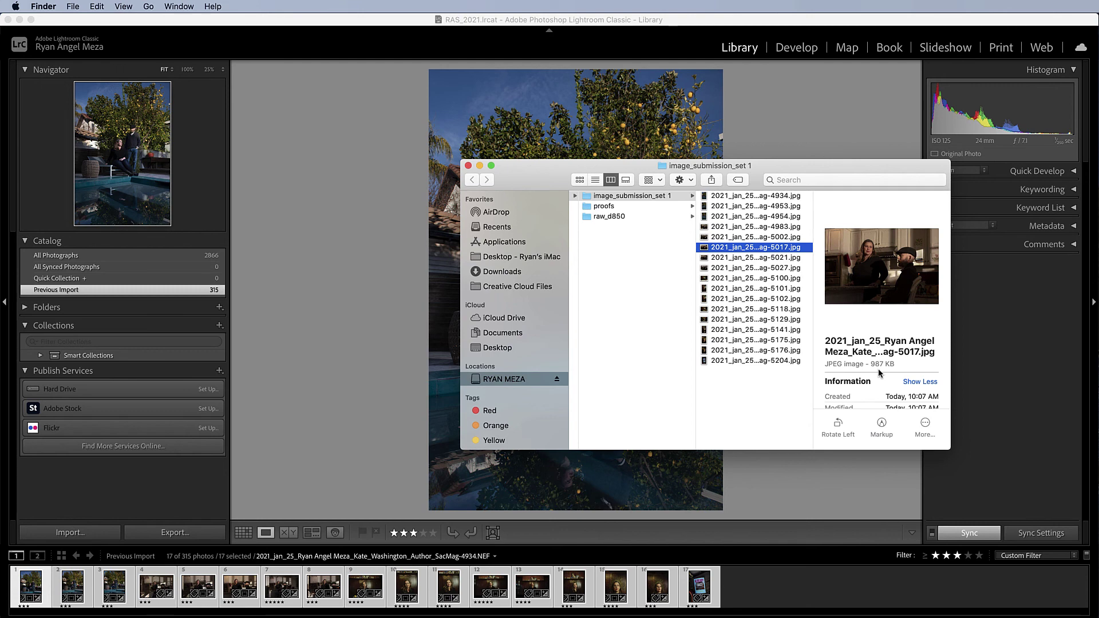
{"action": "key", "text": "Down"}
{"action": "key", "text": "Down"}
{"action": "key", "text": "Down"}
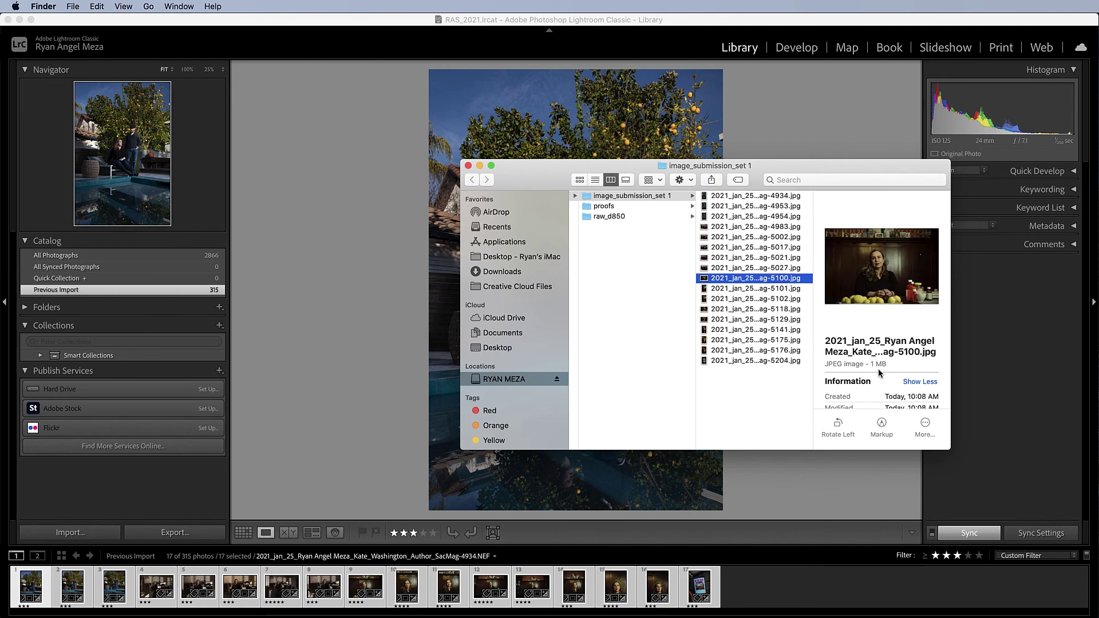
{"action": "key", "text": "Down"}
{"action": "key", "text": "Down"}
{"action": "key", "text": "Down"}
{"action": "key", "text": "Down"}
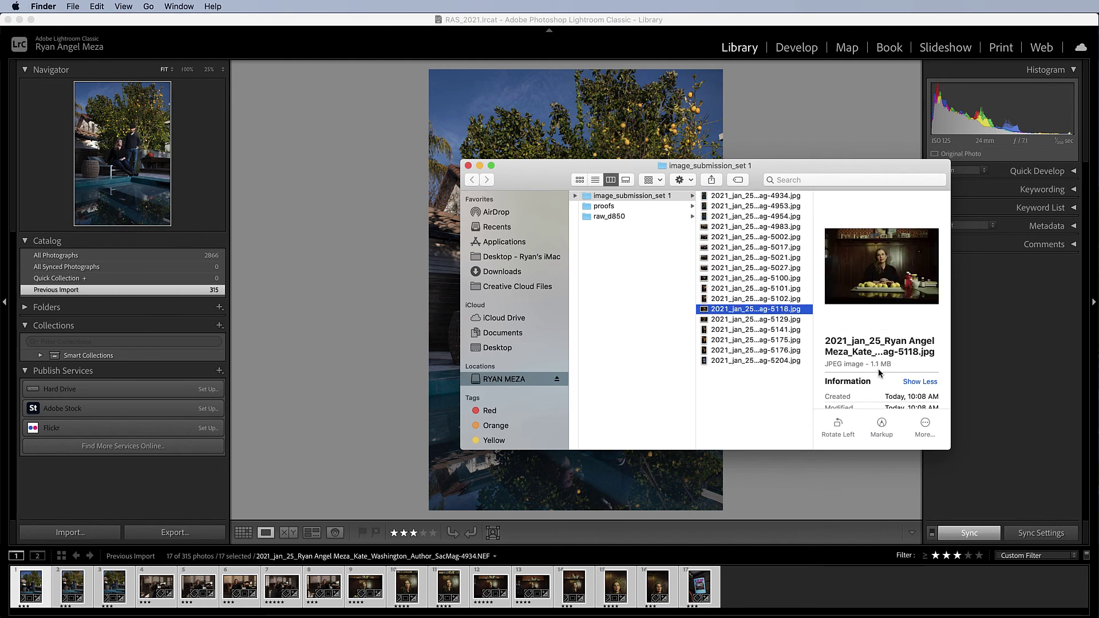
{"action": "key", "text": "Down"}
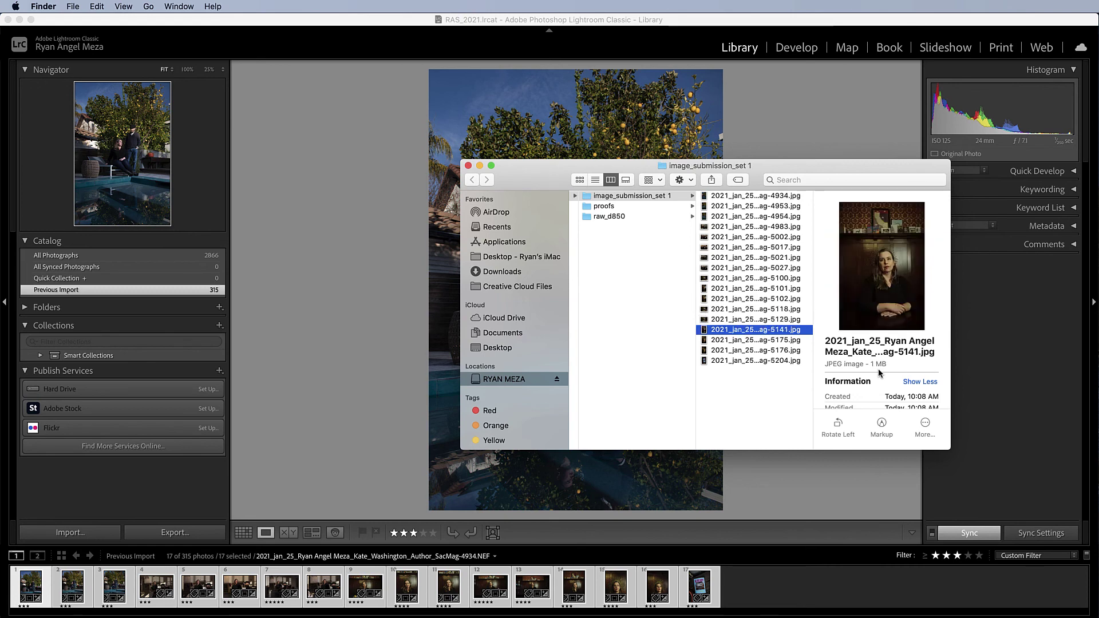
- Go back through the exported JPEGs from the file ending in 5129 to the one ending in 4983
{"action": "key", "text": "Up"}
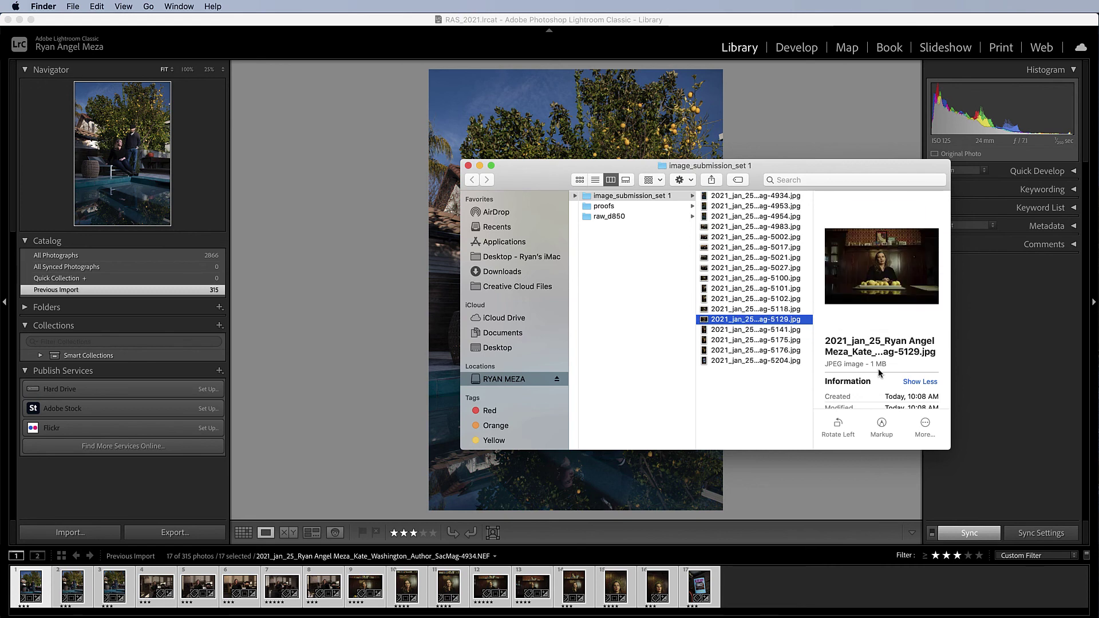
{"action": "key", "text": "Up"}
{"action": "key", "text": "Up"}
{"action": "key", "text": "Up"}
{"action": "key", "text": "Up"}
{"action": "key", "text": "Up"}
{"action": "key", "text": "Up"}
{"action": "key", "text": "Up"}
{"action": "key", "text": "Up"}
{"action": "key", "text": "Up"}
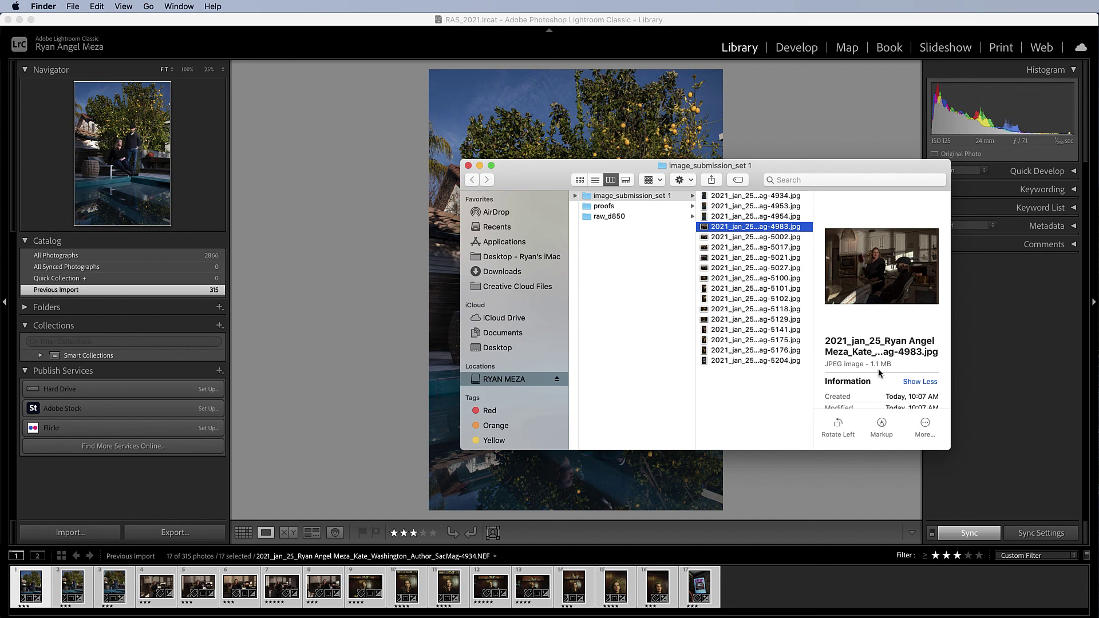
{"action": "key", "text": "Down"}
{"action": "key", "text": "Up"}
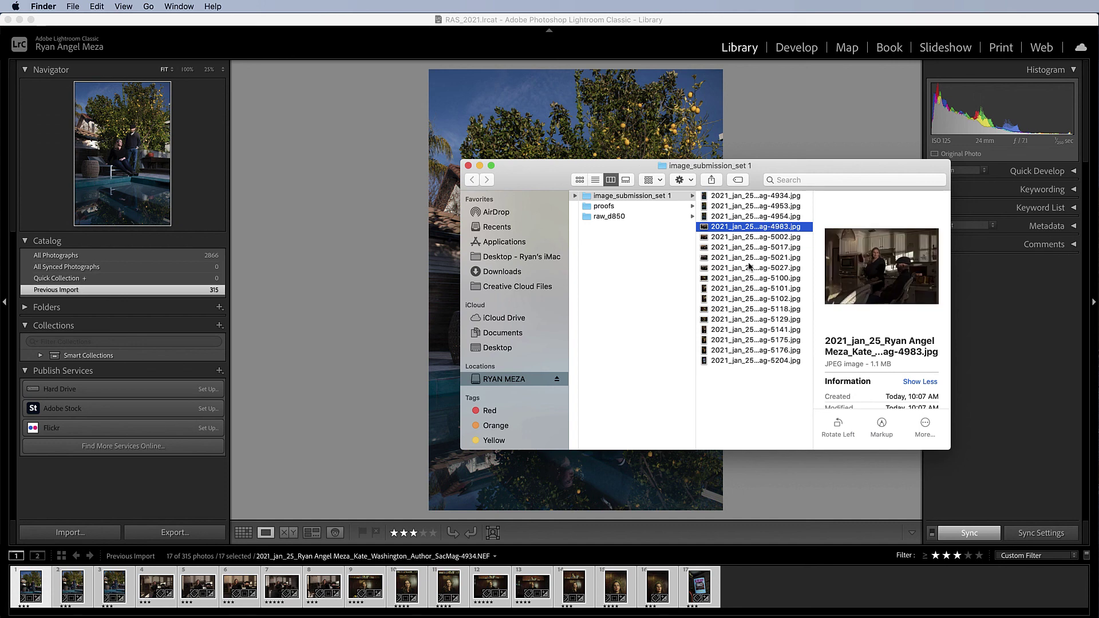
{"action": "scroll", "coordinate": [754, 258], "scroll_direction": "down", "scroll_amount": 1}
{"action": "scroll", "coordinate": [757, 254], "scroll_direction": "up", "scroll_amount": 1}
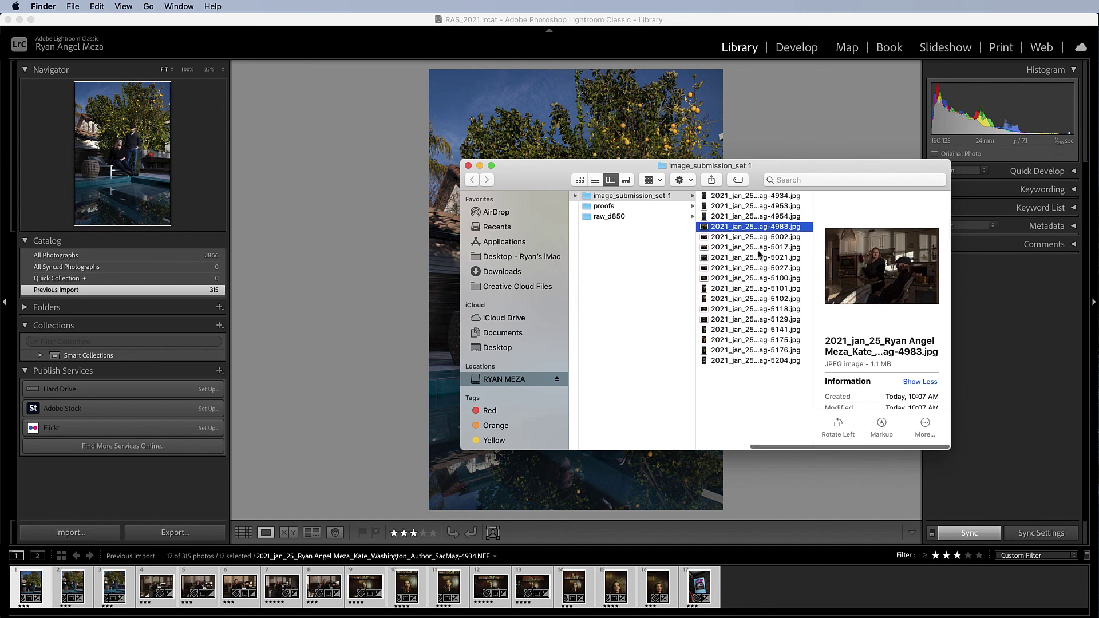